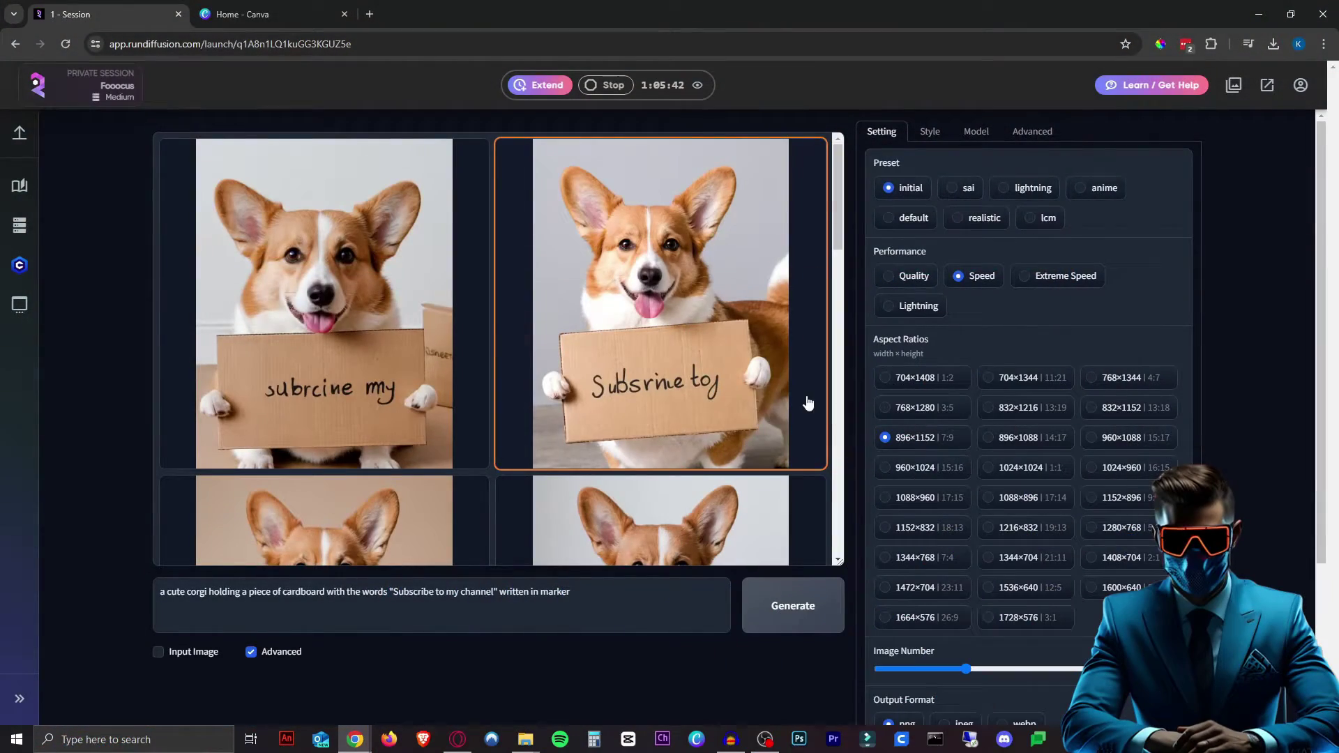
- Scroll through the generated corgi results to pick one with a cardboard sign
scroll(804, 399, down, 4)
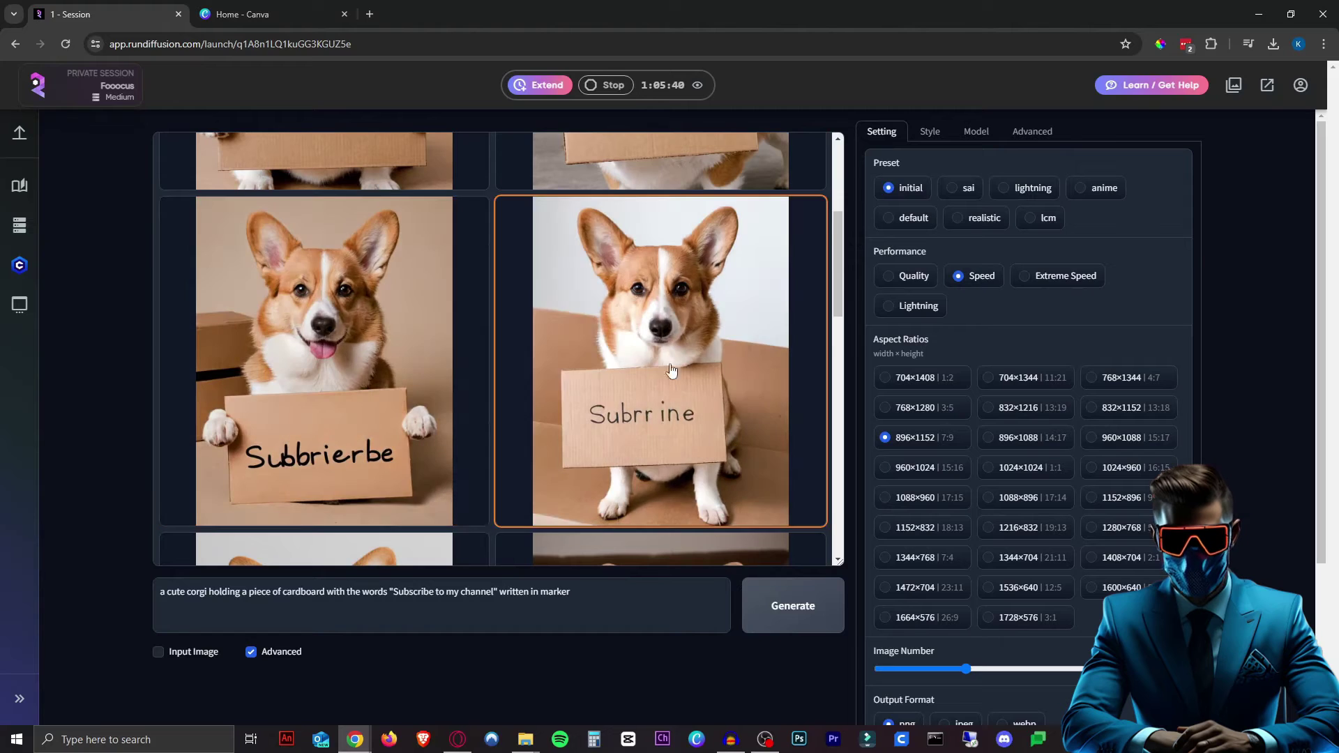
scroll(671, 370, down, 3)
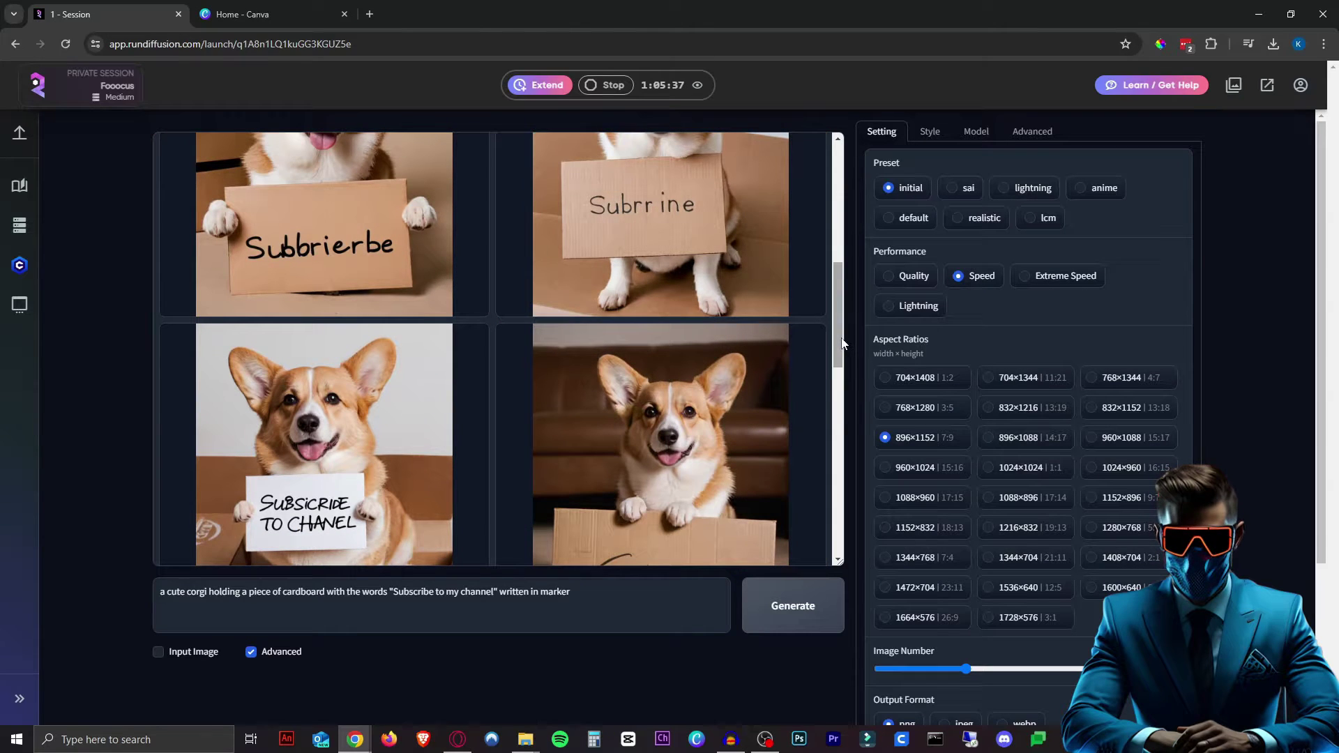
scroll(738, 311, down, 5)
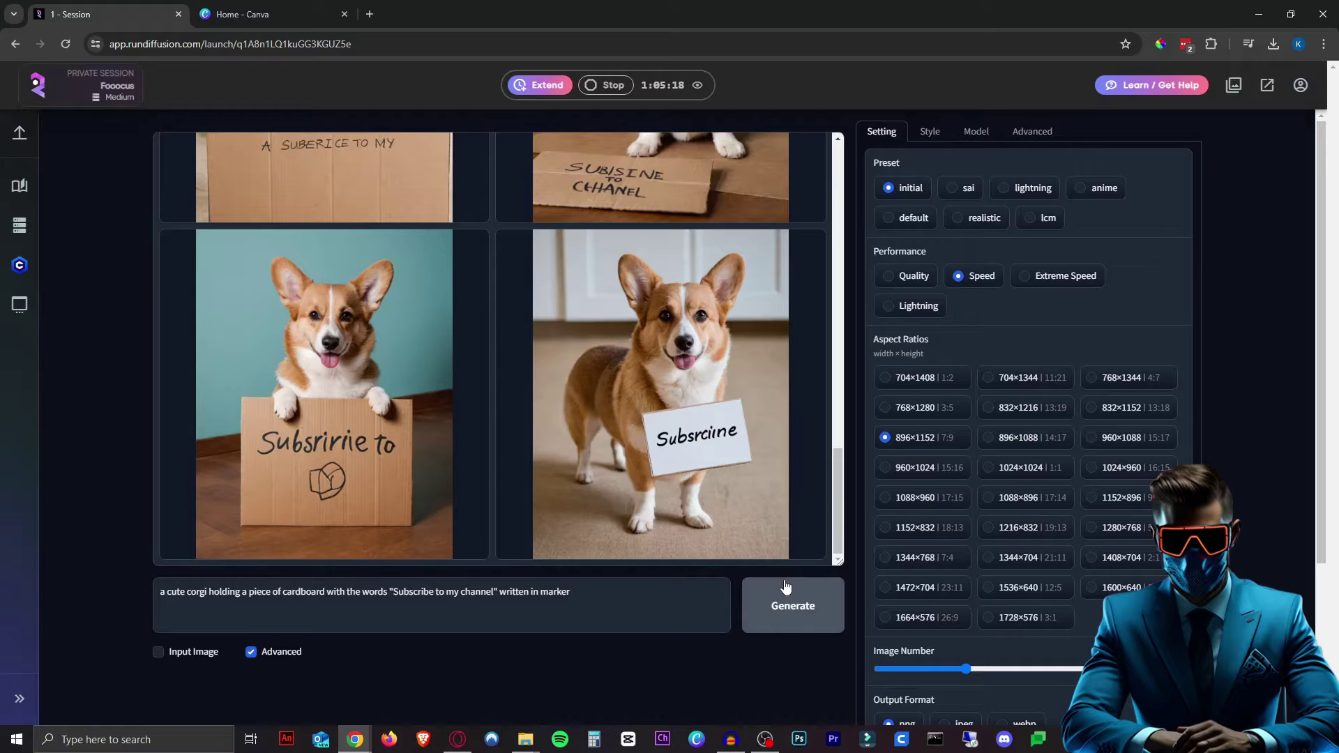
scroll(754, 400, up, 4)
scroll(754, 400, up, 10)
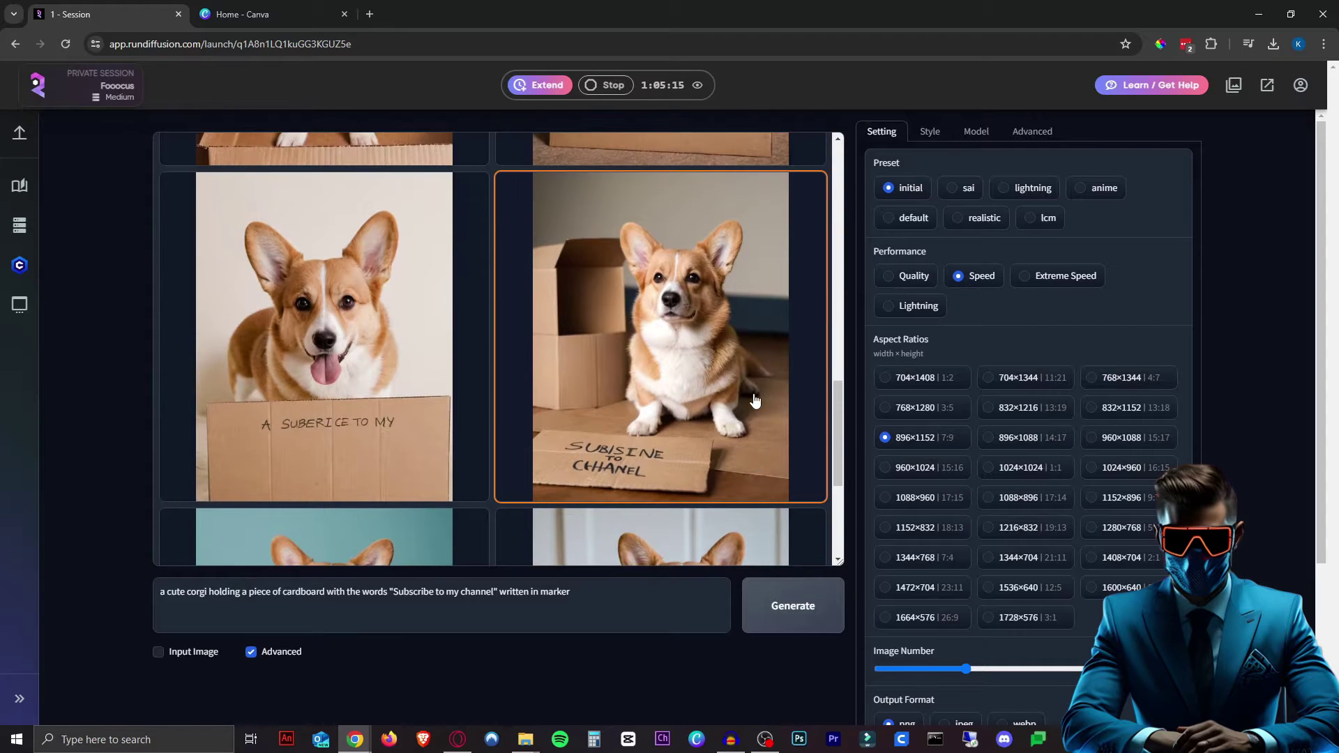
scroll(588, 467, up, 8)
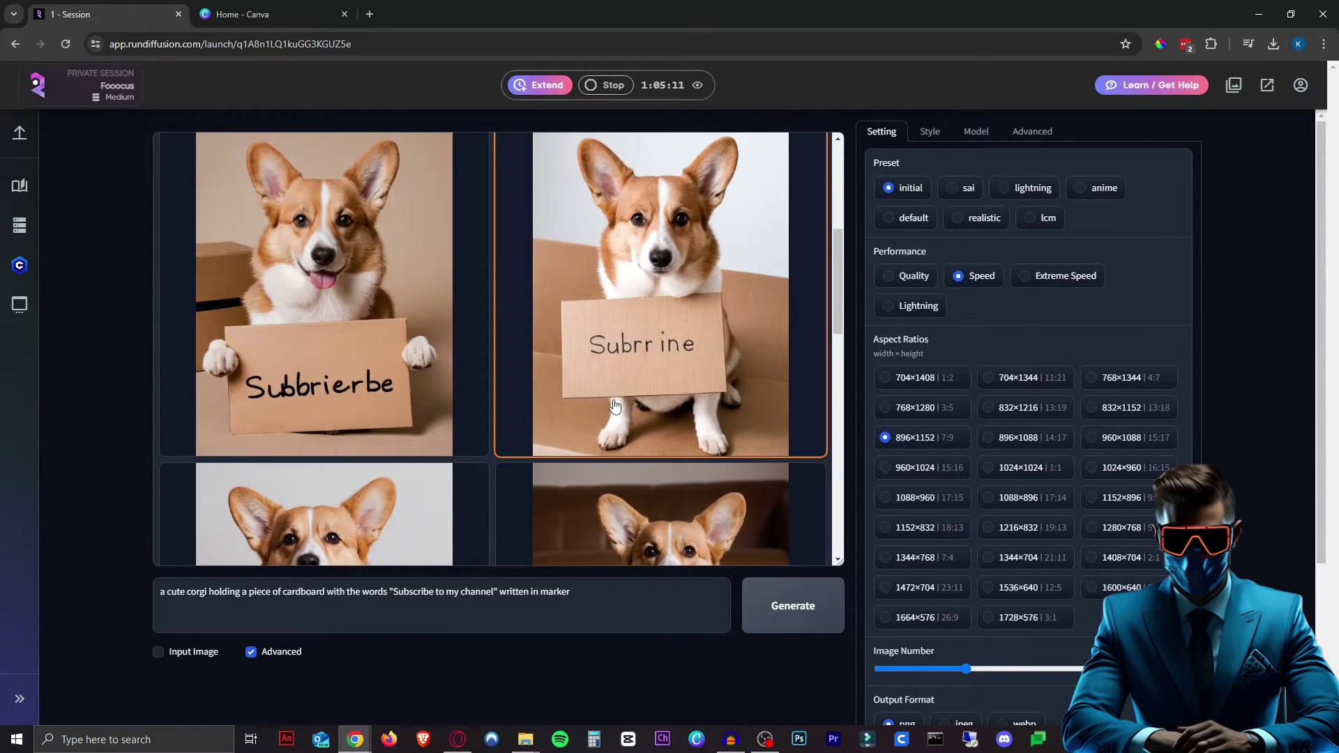
scroll(721, 255, down, 4)
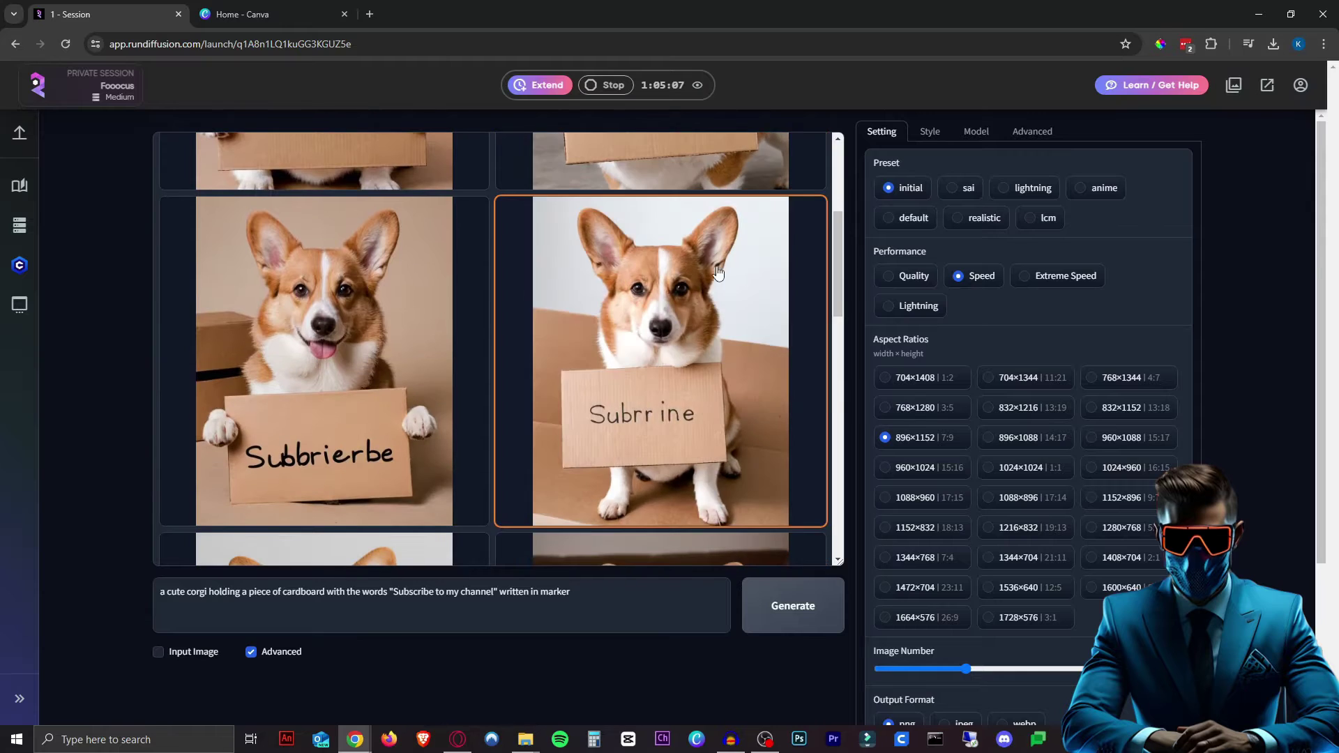
scroll(655, 356, down, 5)
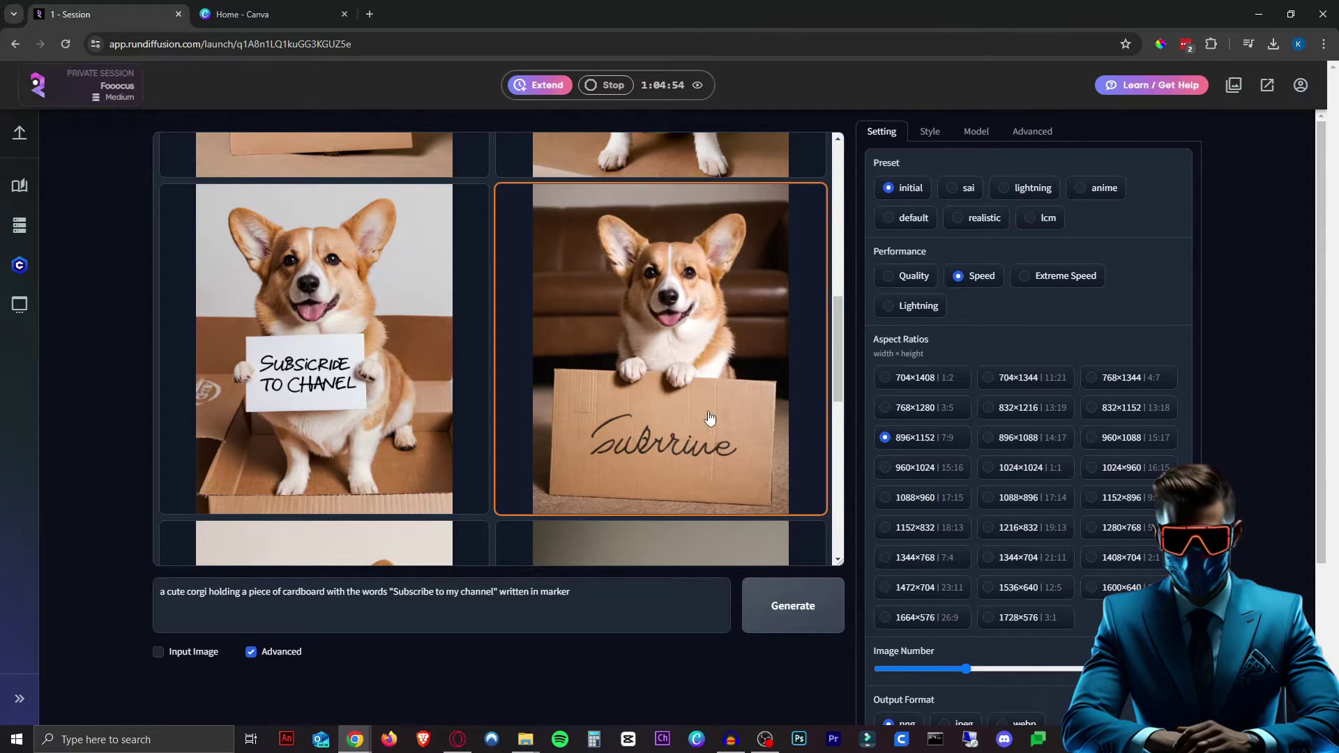
- Copy the full-size corgi image with the misspelled sign and close its tab
click(673, 373)
right_click(656, 304)
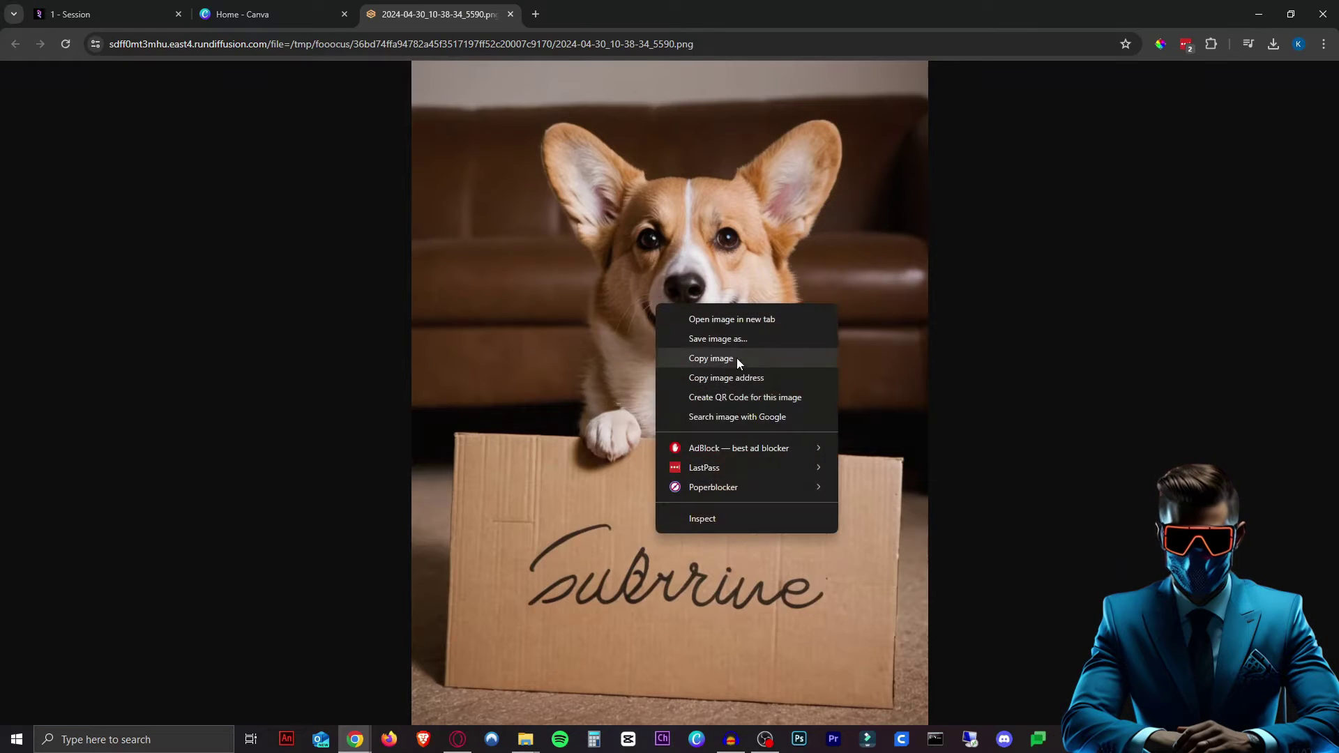
click(736, 359)
key(ctrl+w)
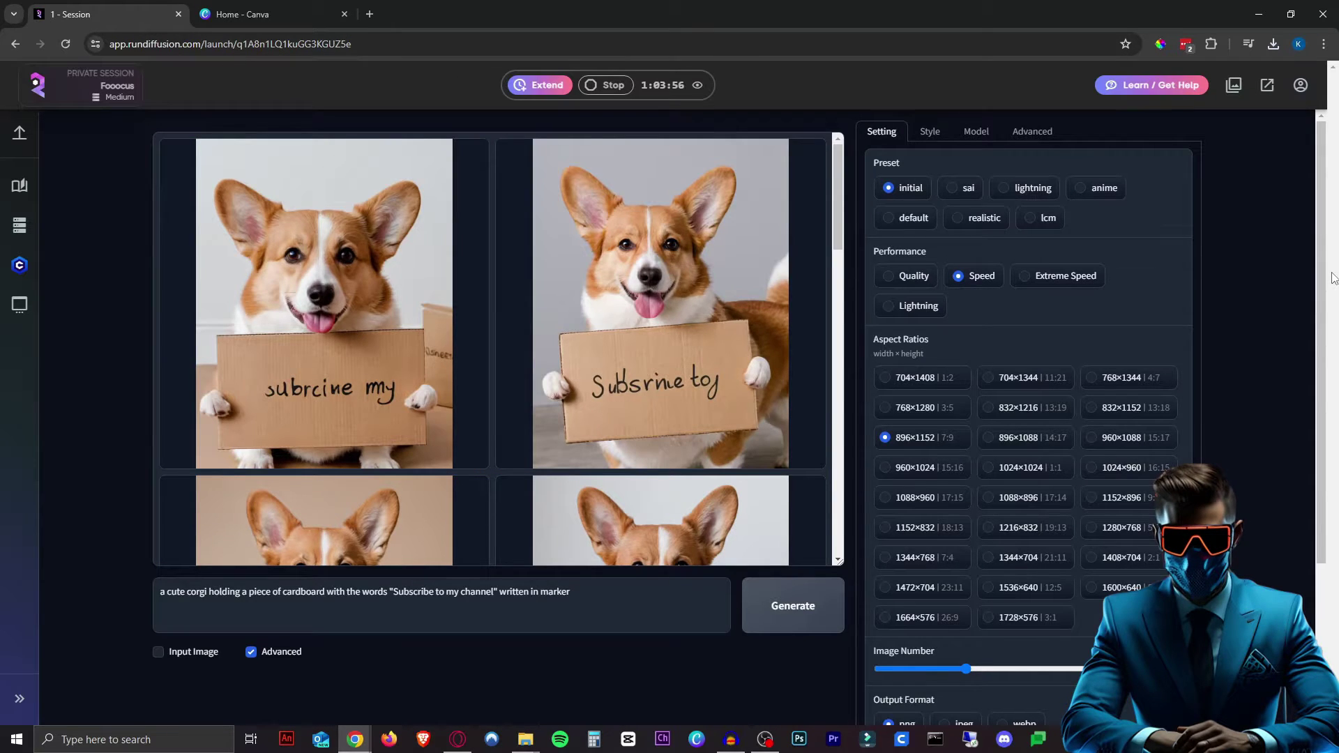
scroll(1219, 387, down, 3)
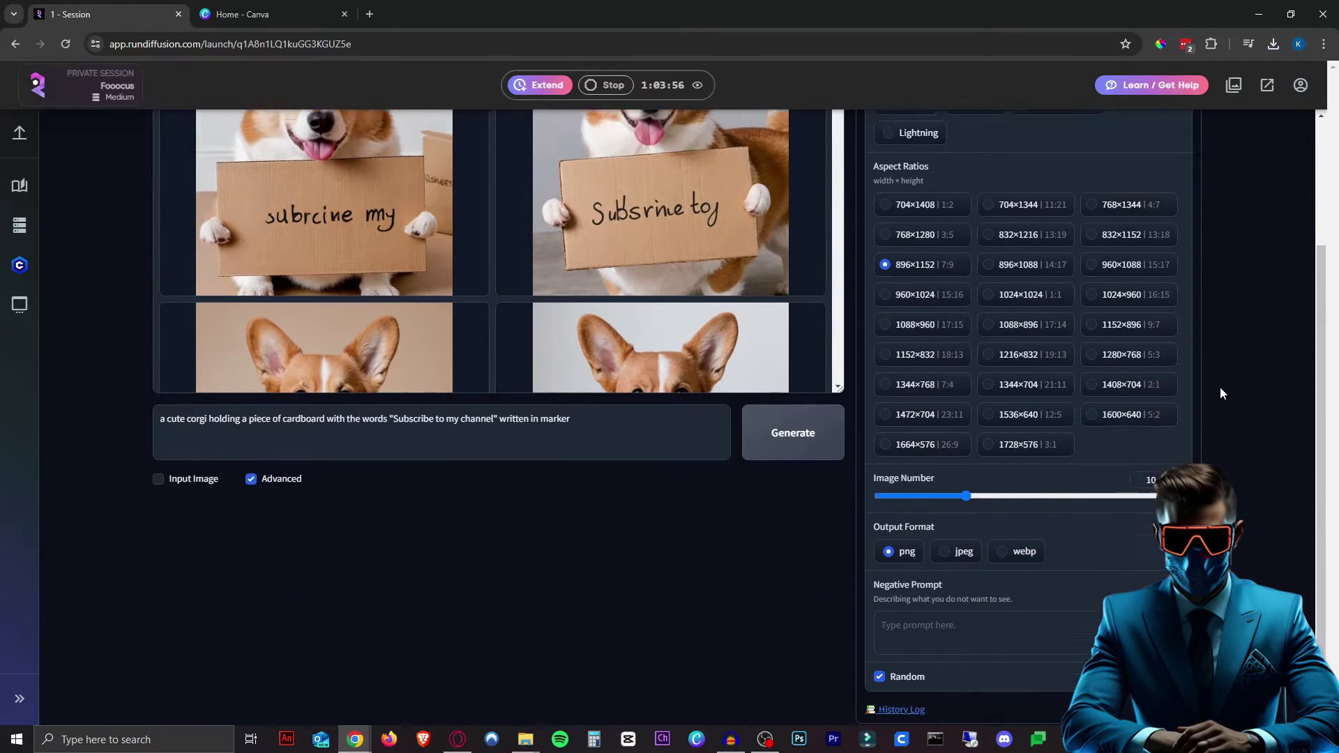
scroll(1257, 390, up, 3)
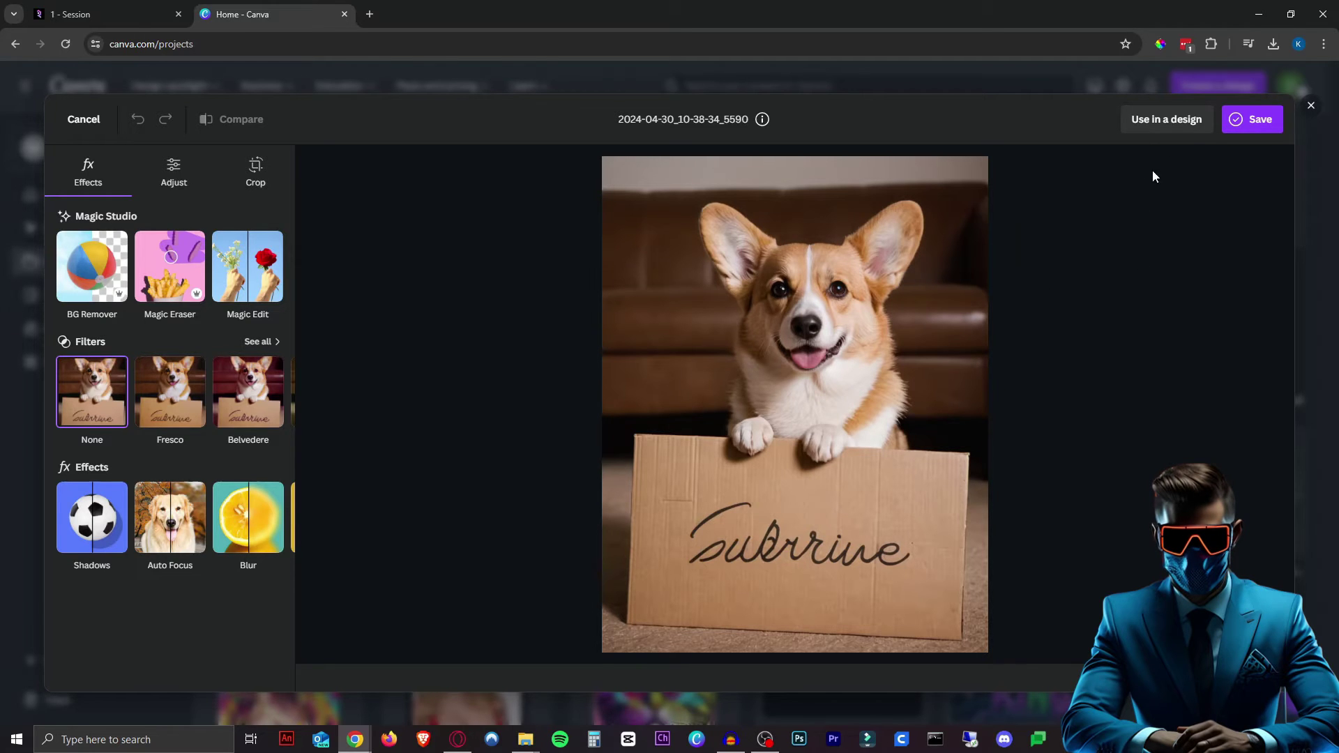
- Place the corgi image into a new Canva design and cover the sign with a square
click(1165, 123)
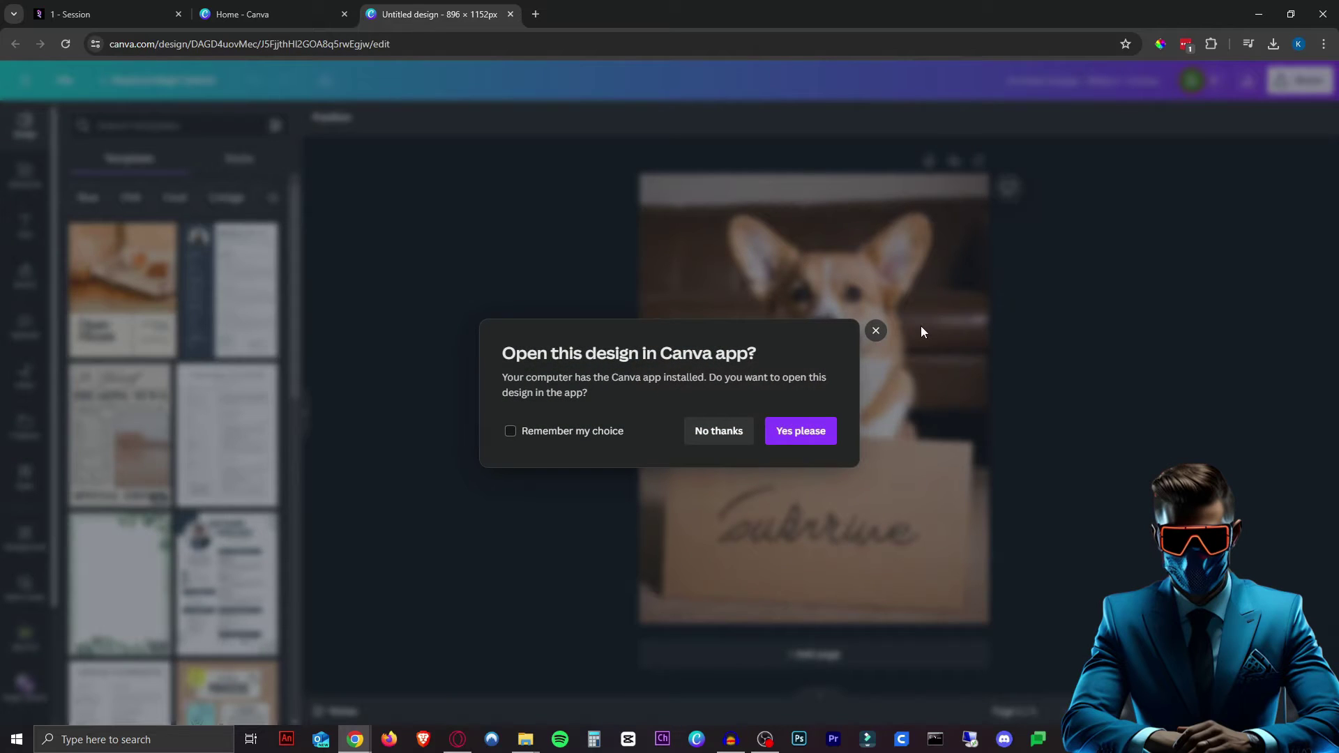
click(875, 331)
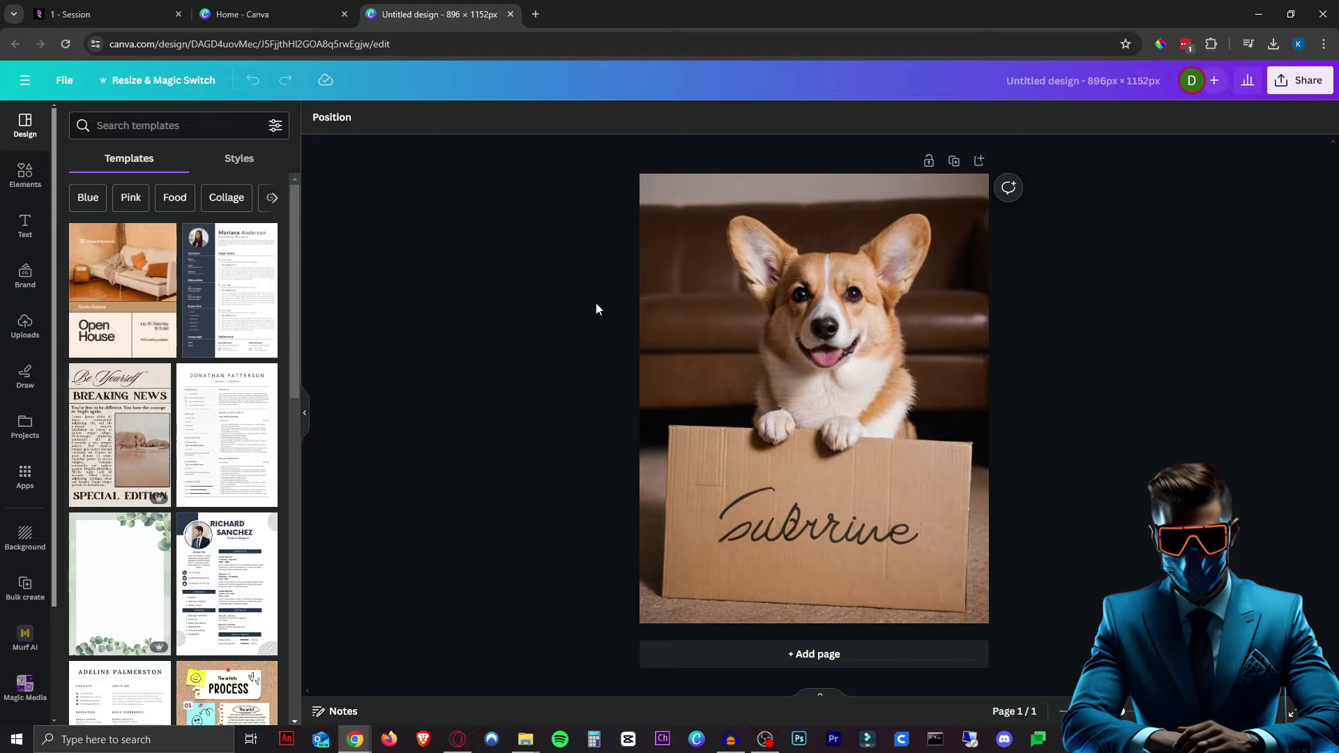
click(25, 175)
click(93, 251)
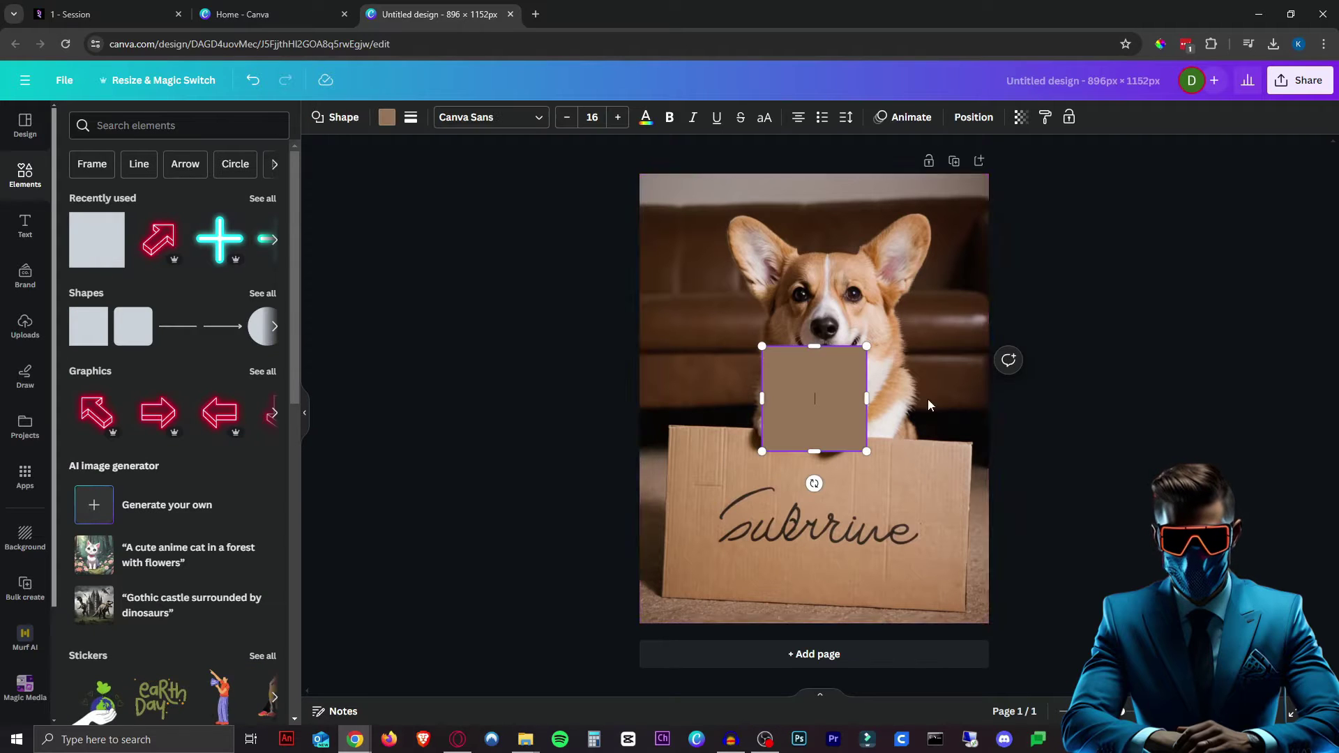
drag(854, 408, 954, 524)
- Add a 'Subscribe to my channel' heading over the sign in Intro Rust and download the design
click(25, 224)
drag(173, 292, 788, 508)
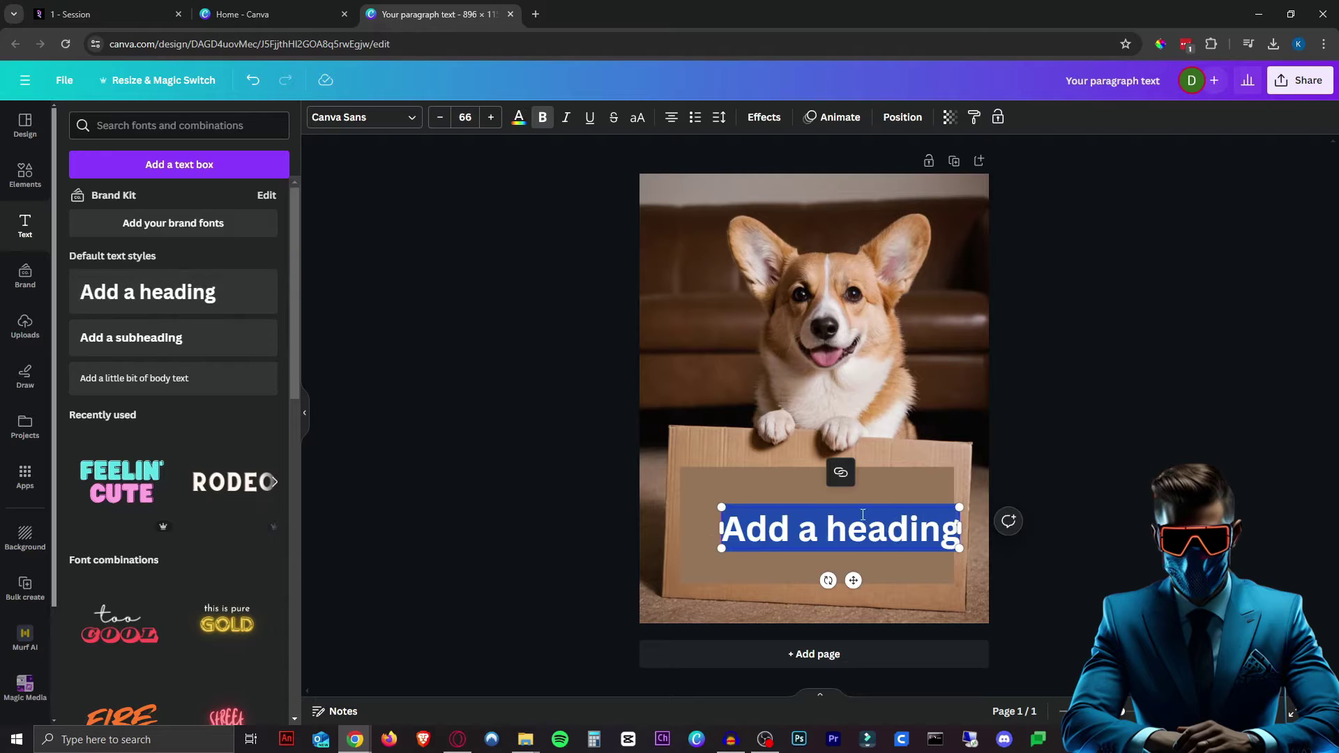
key(Escape)
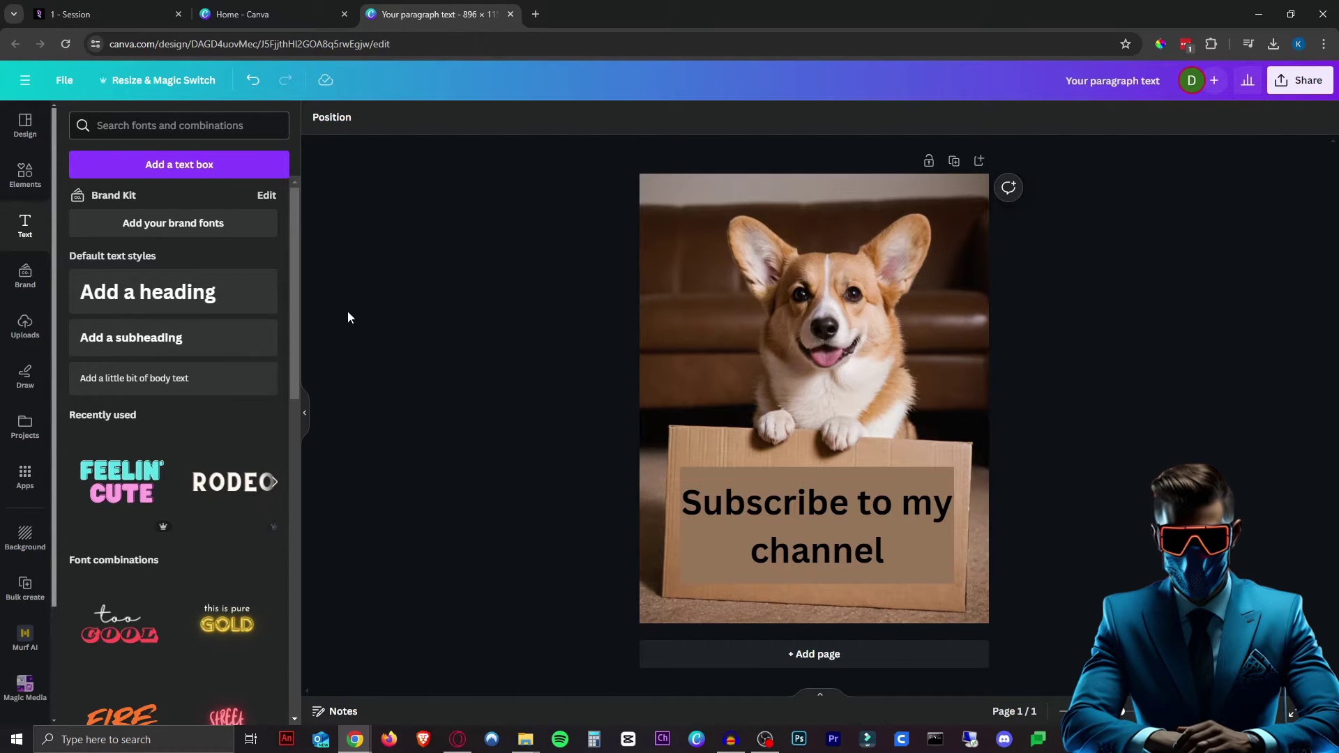
click(736, 540)
click(364, 118)
click(126, 348)
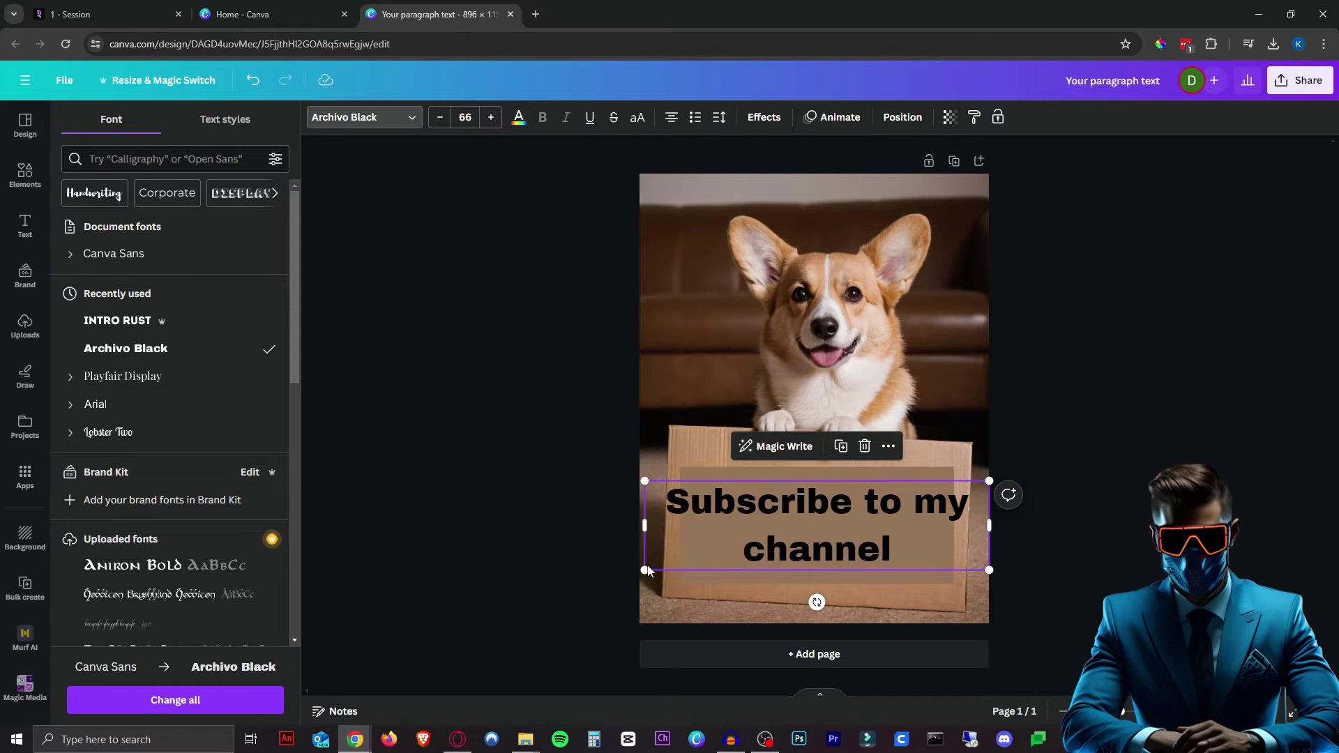
click(125, 320)
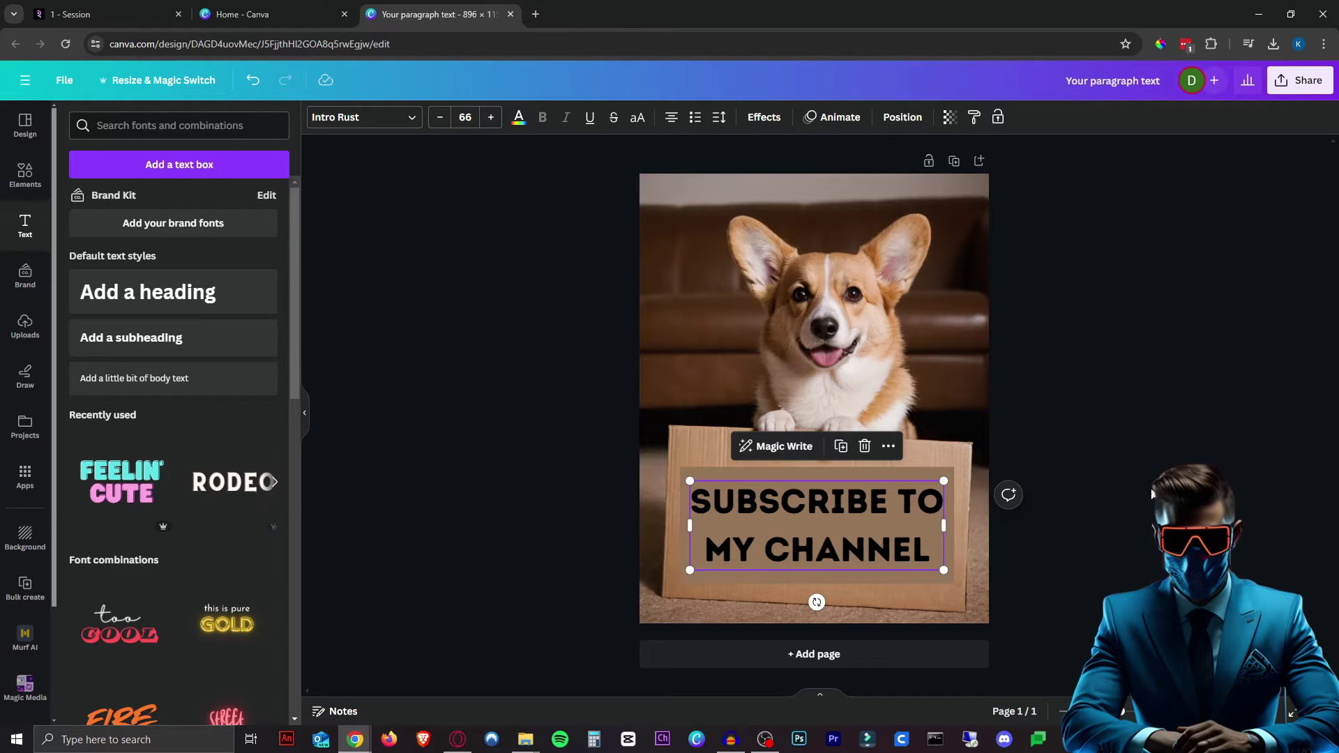
click(872, 612)
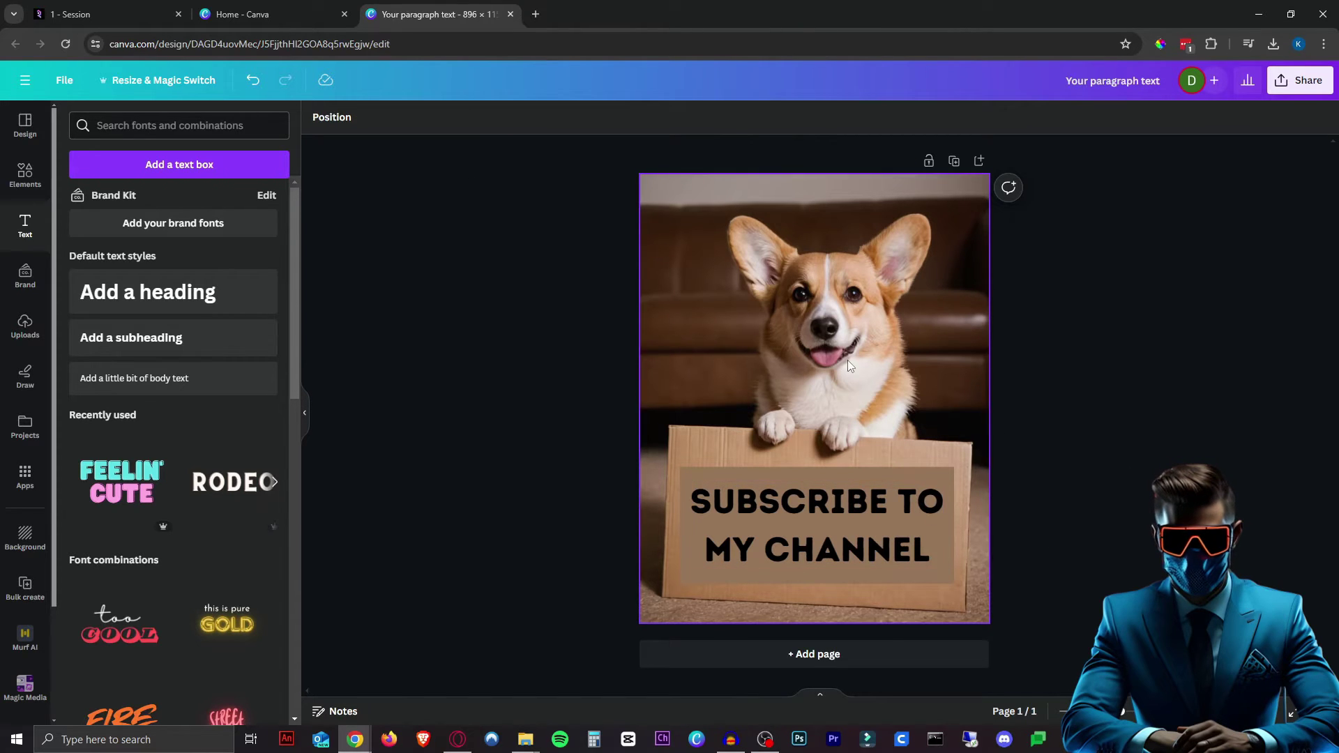
click(1299, 80)
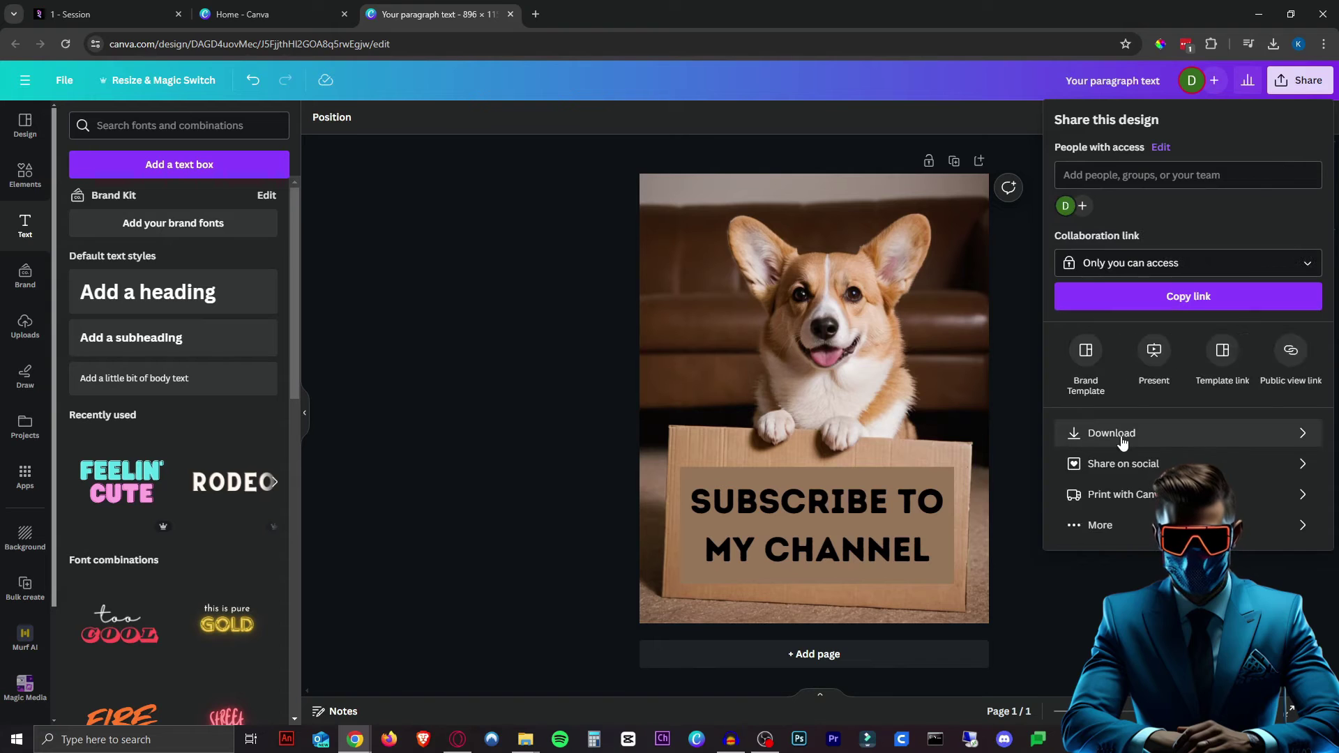
click(1116, 434)
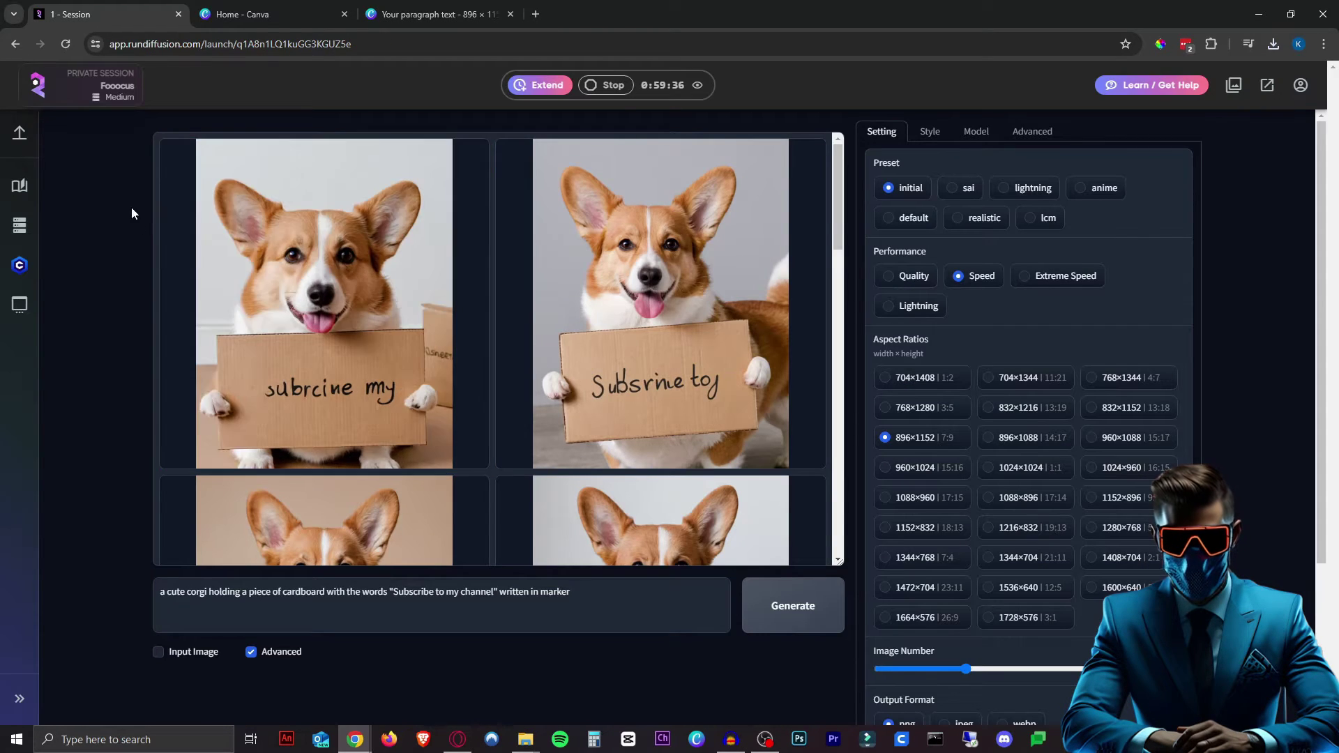
- Enable Developer Debug Mode plus Mixing Image Prompt with Vary/Upscale and with Inpaint
click(1032, 131)
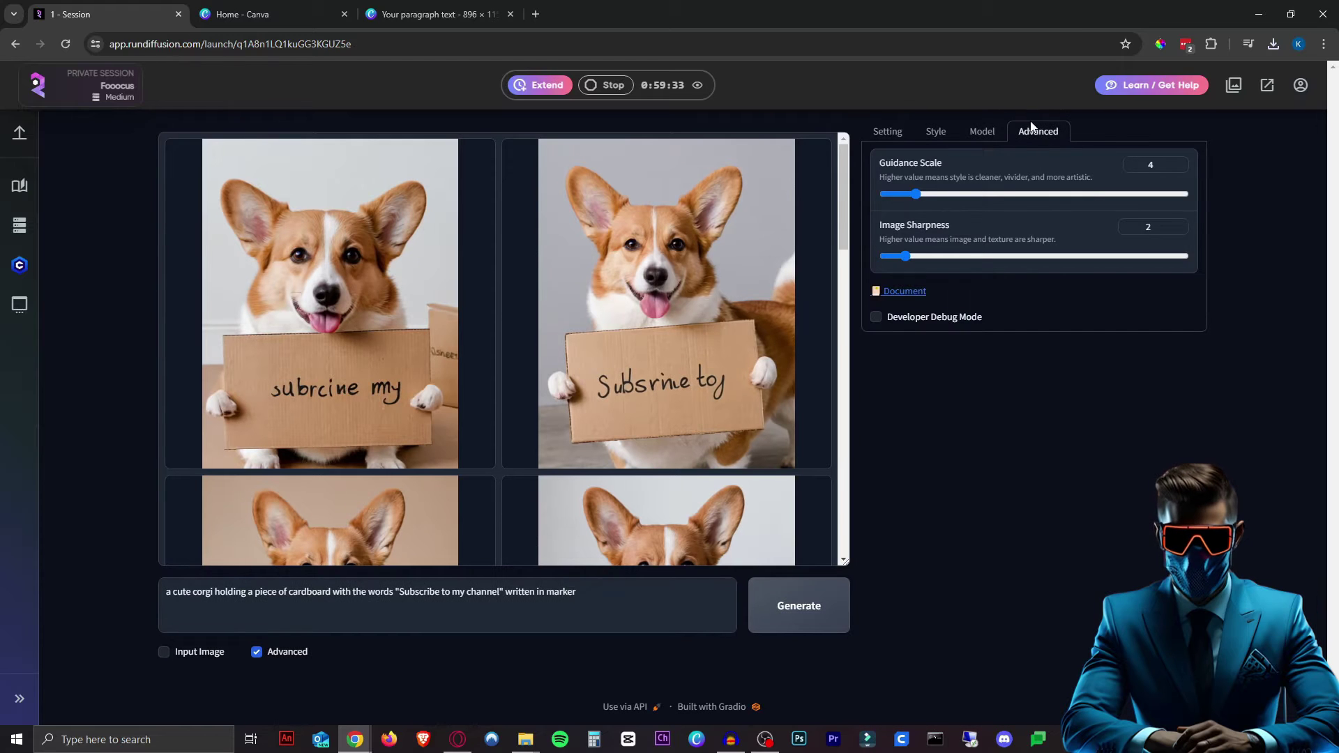
click(933, 321)
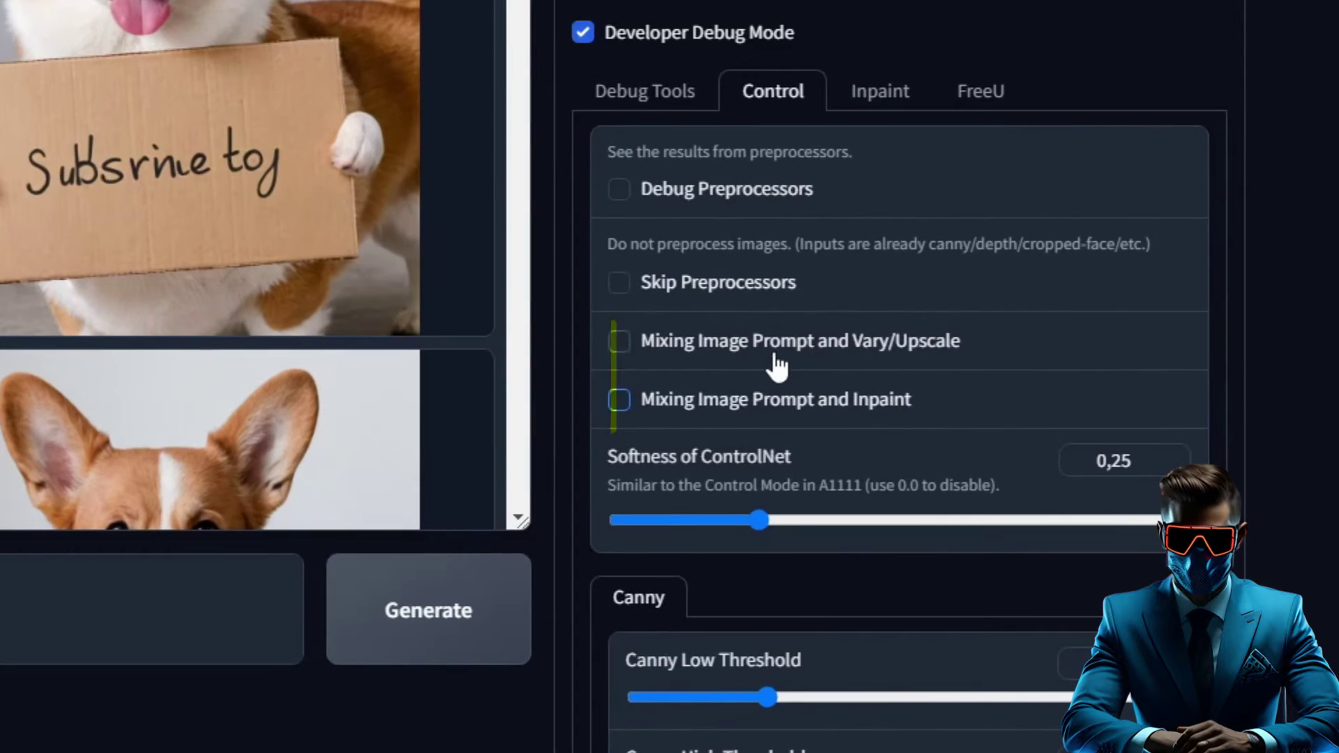
click(965, 474)
click(776, 413)
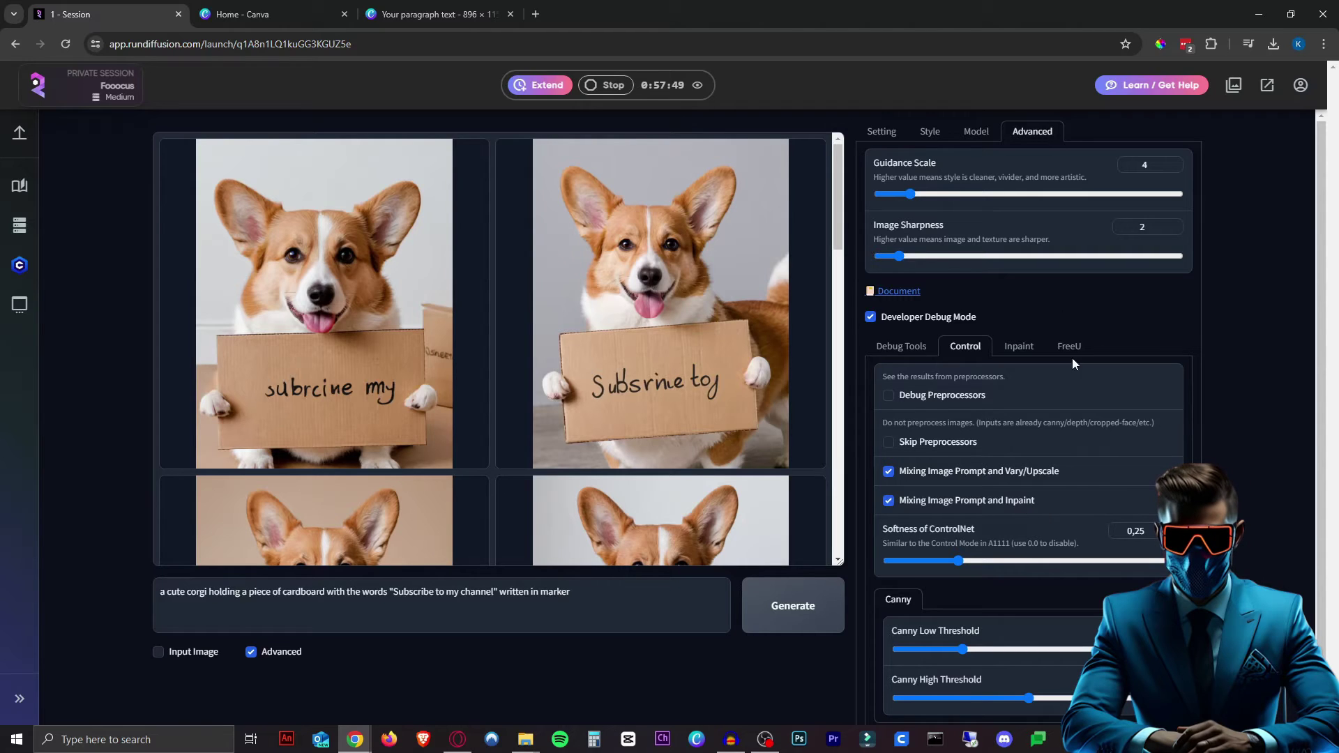
- Enable Input Image and switch to the Inpaint or Outpaint area
click(182, 655)
click(298, 519)
scroll(304, 502, down, 5)
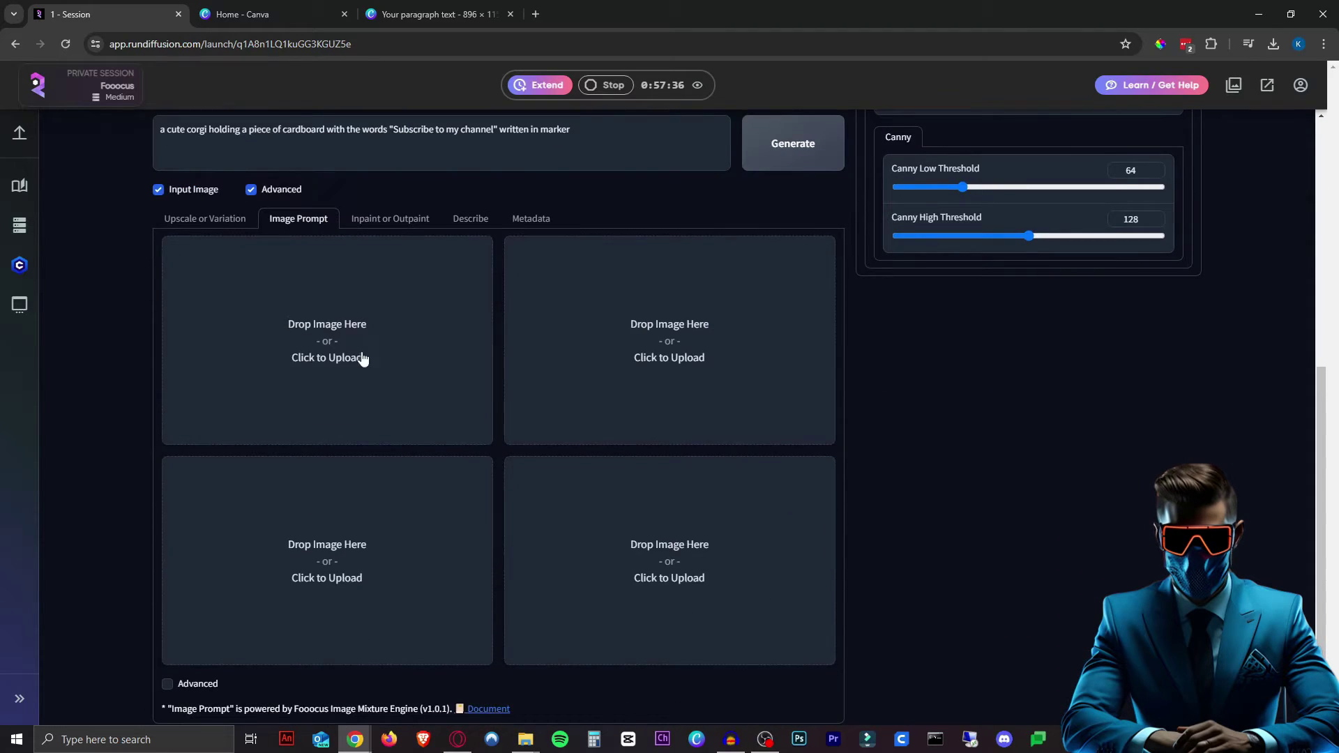
scroll(362, 358, up, 4)
click(387, 495)
scroll(462, 490, down, 4)
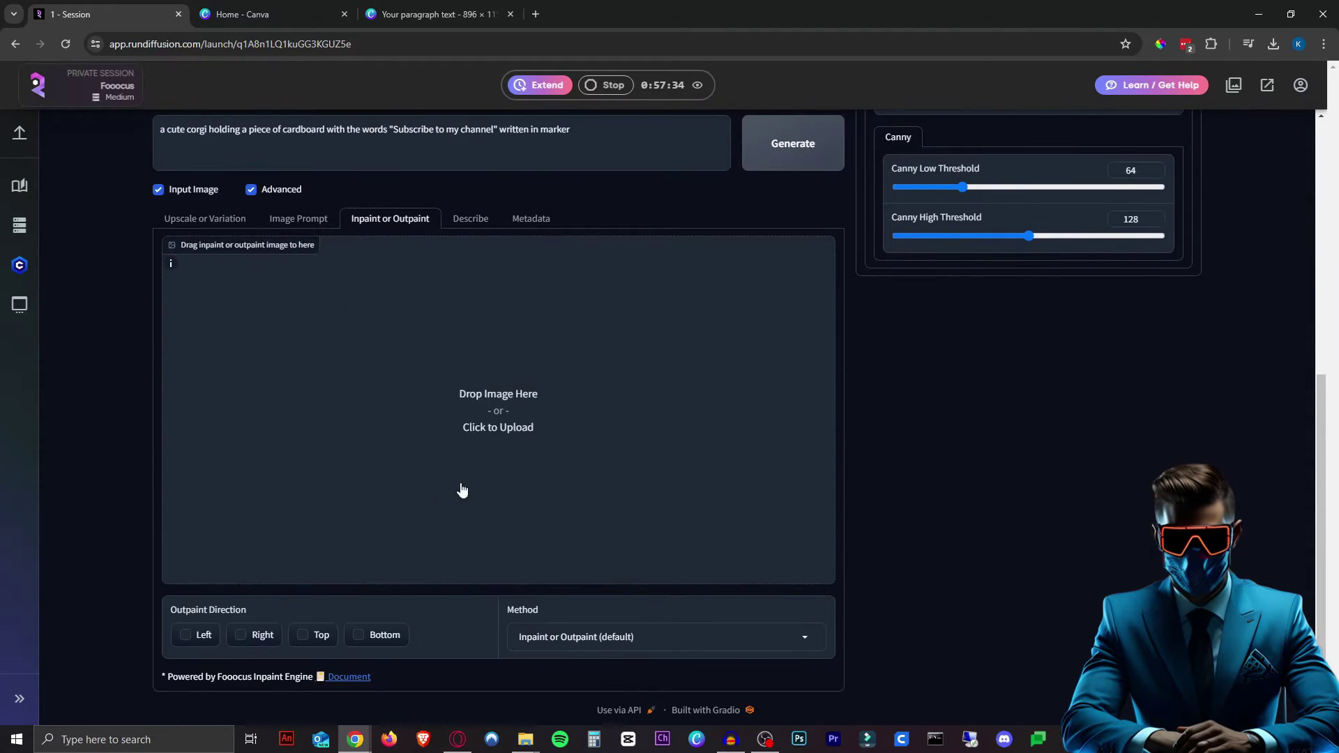
scroll(462, 490, up, 5)
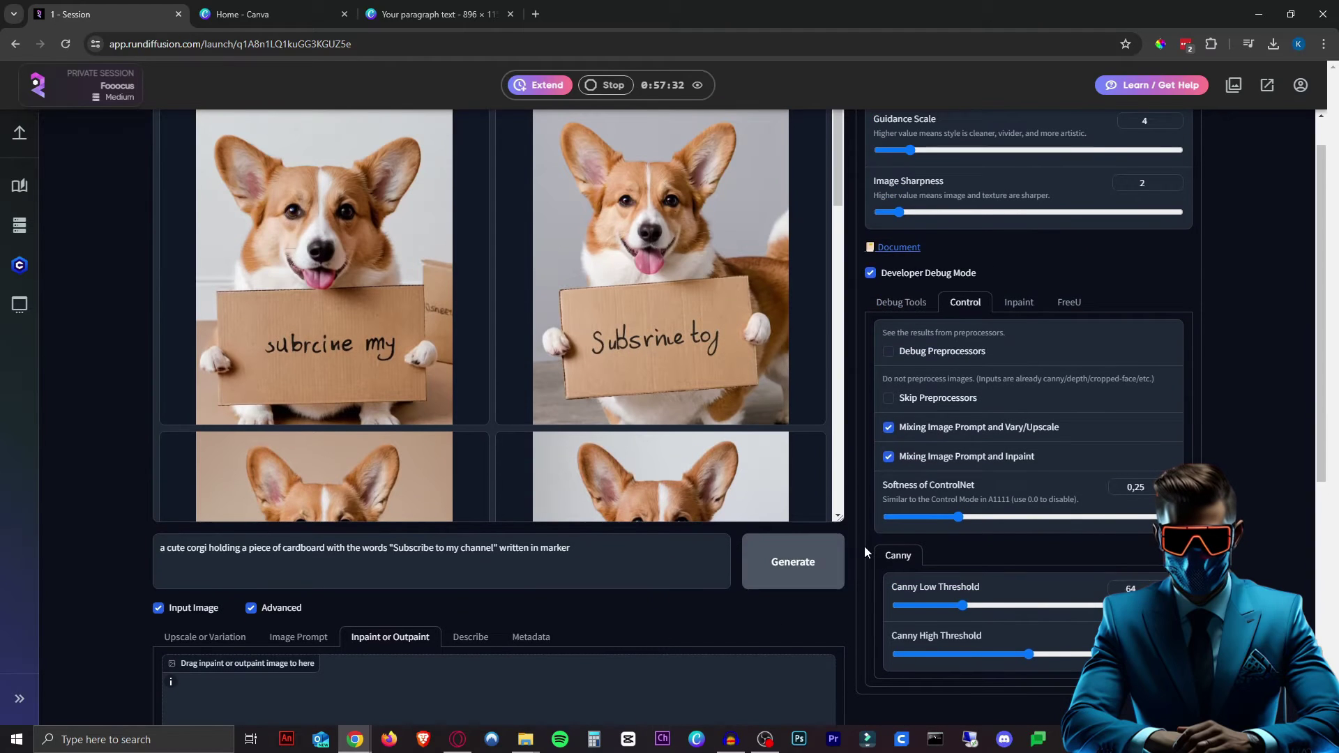
- Set Inpaint Respective Field to 1 in the debug Inpaint settings
click(1020, 304)
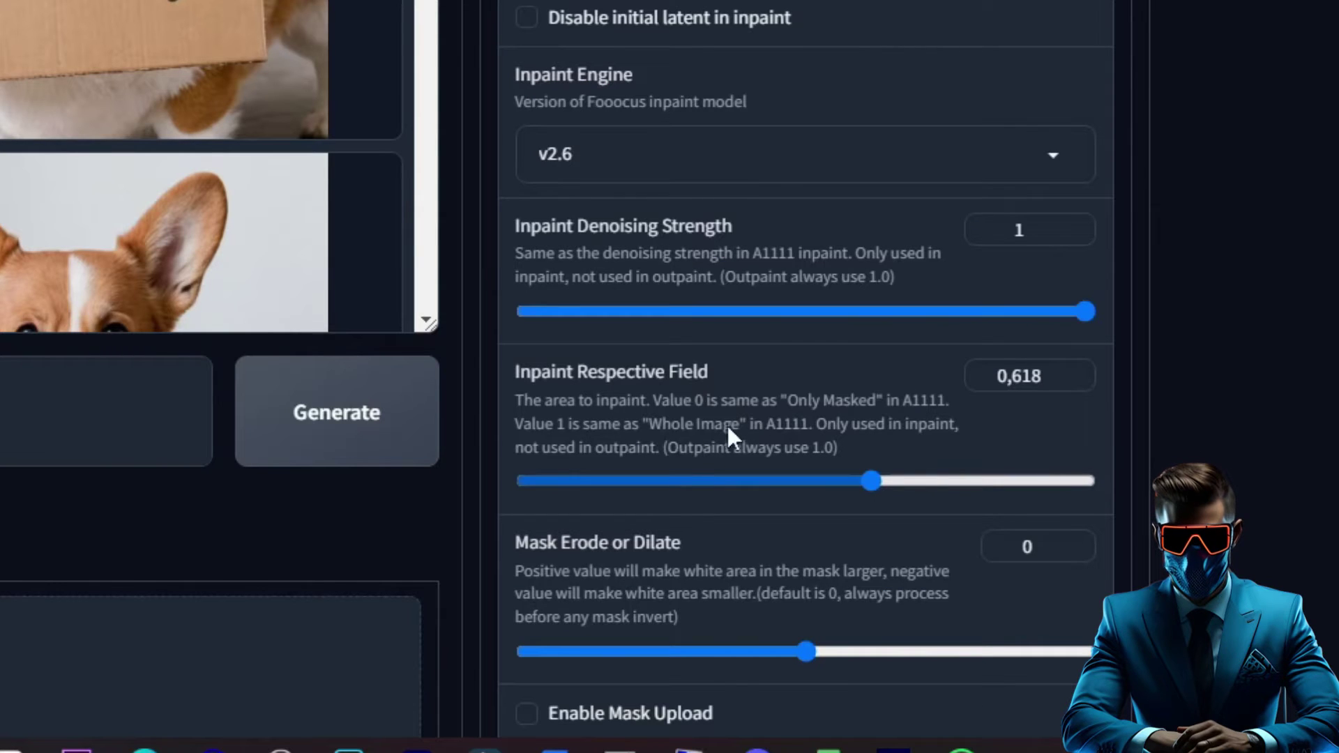
double_click(1039, 376)
text(1)
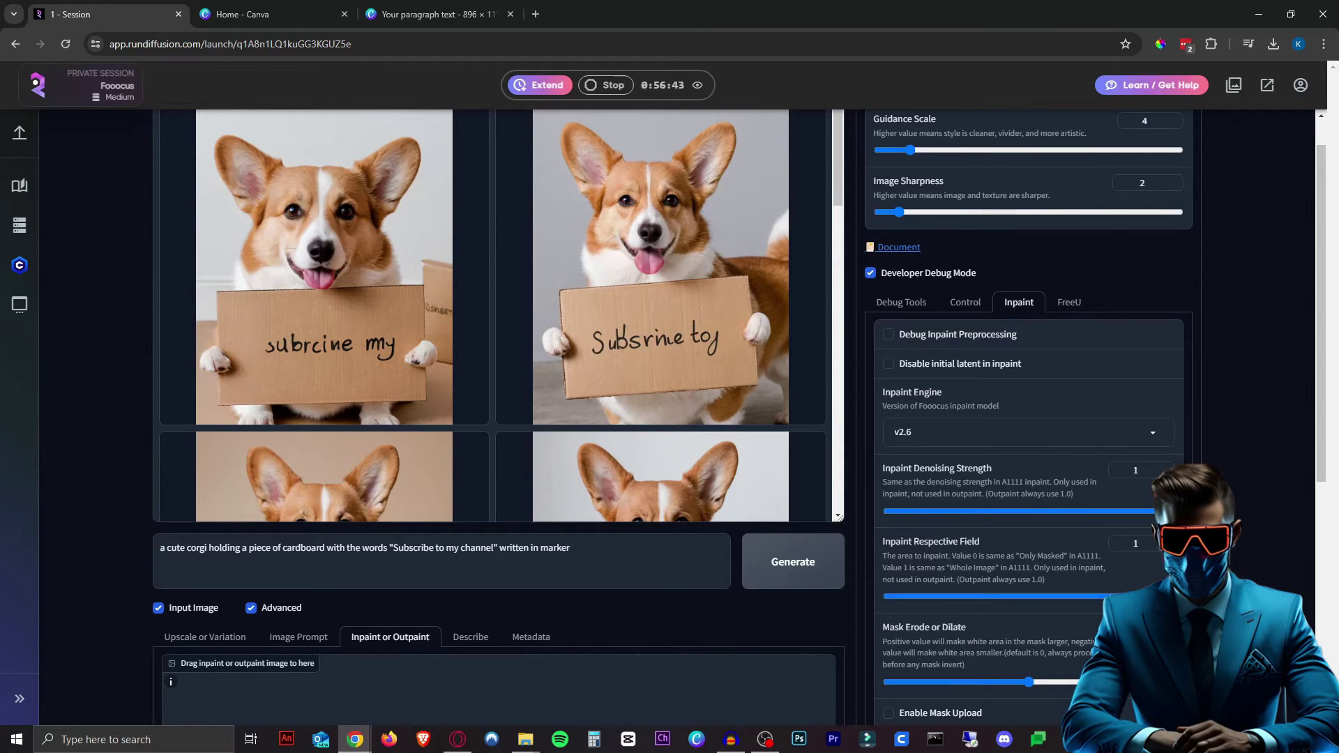
- Load the corgi photo into the inpaint canvas and paint a mask over the whole cardboard sign
scroll(498, 314, down, 1)
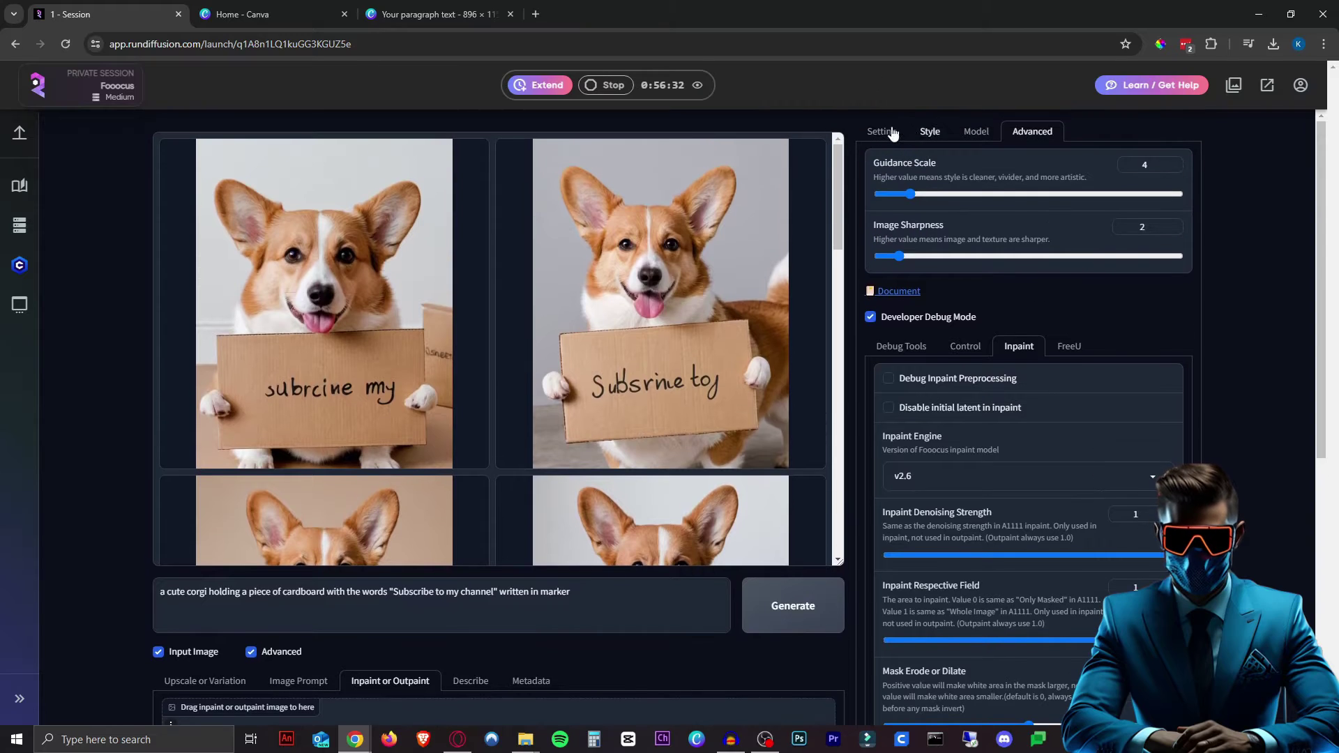
scroll(204, 189, down, 5)
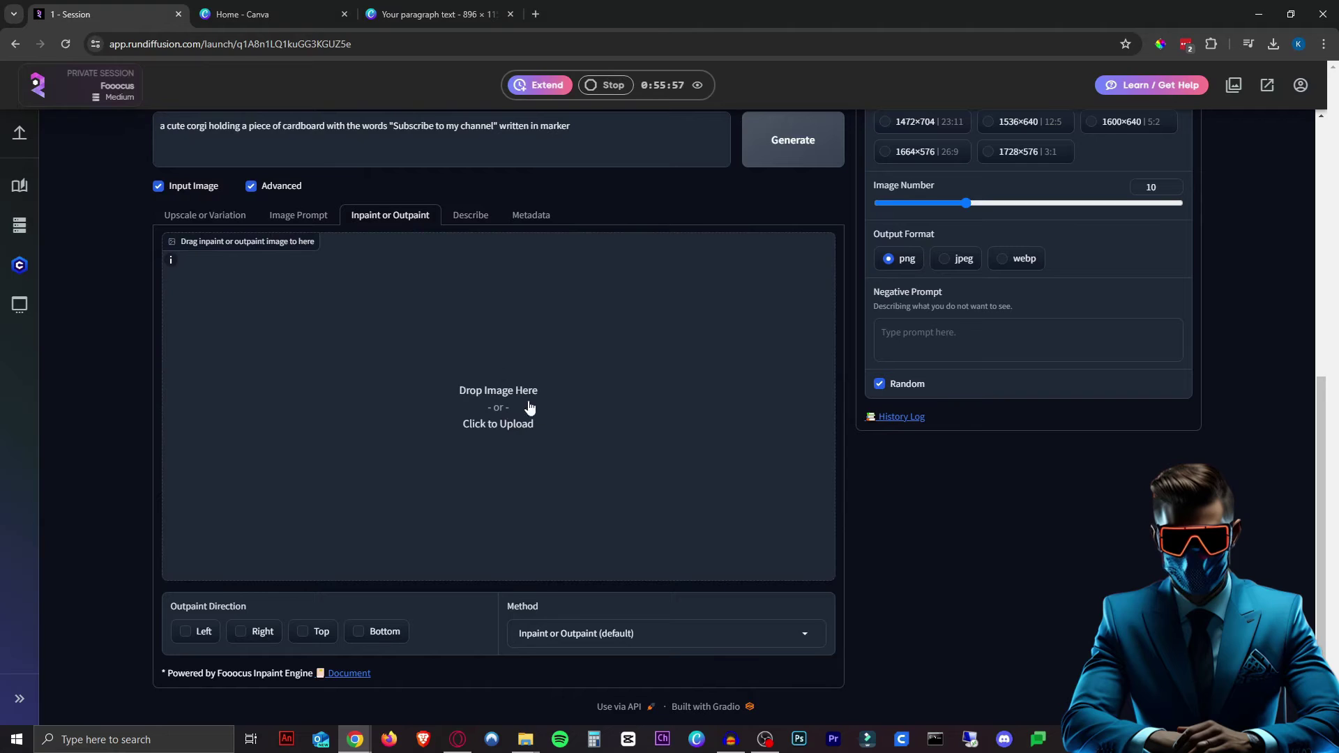
click(505, 395)
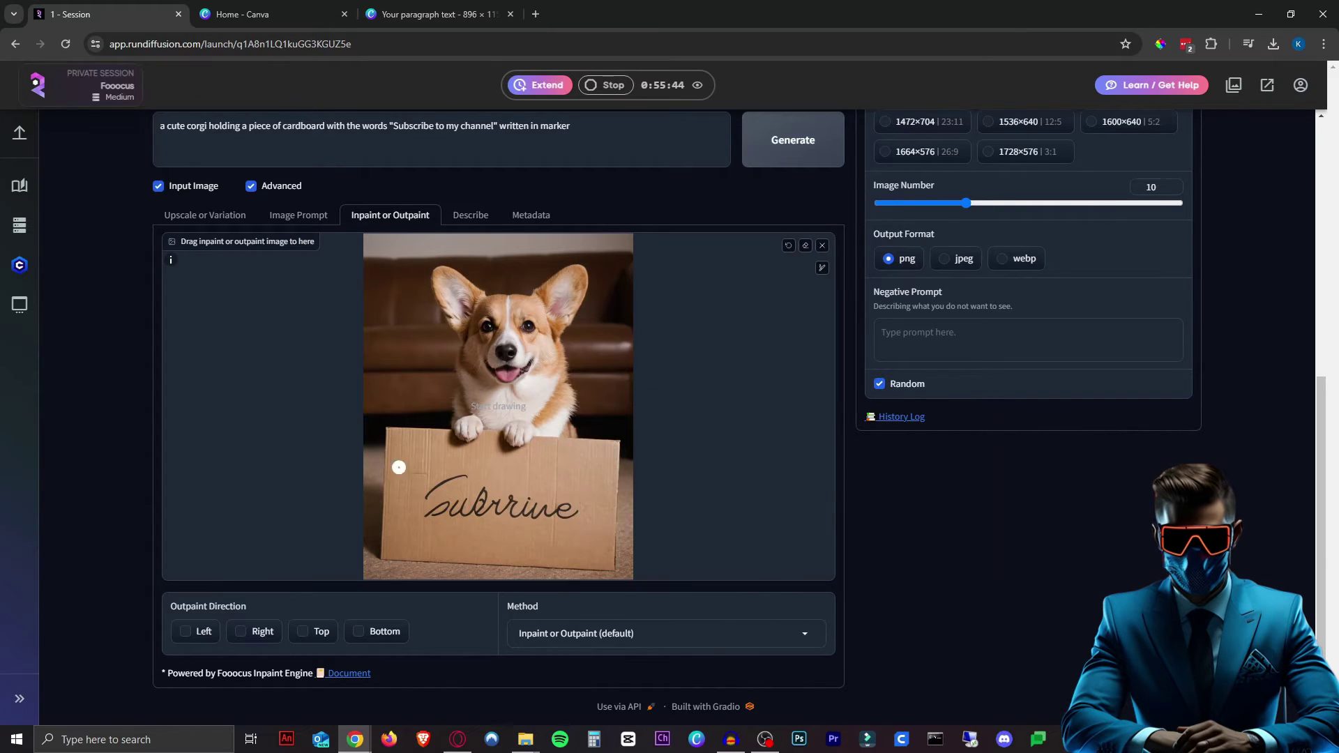
scroll(496, 492, up, 5)
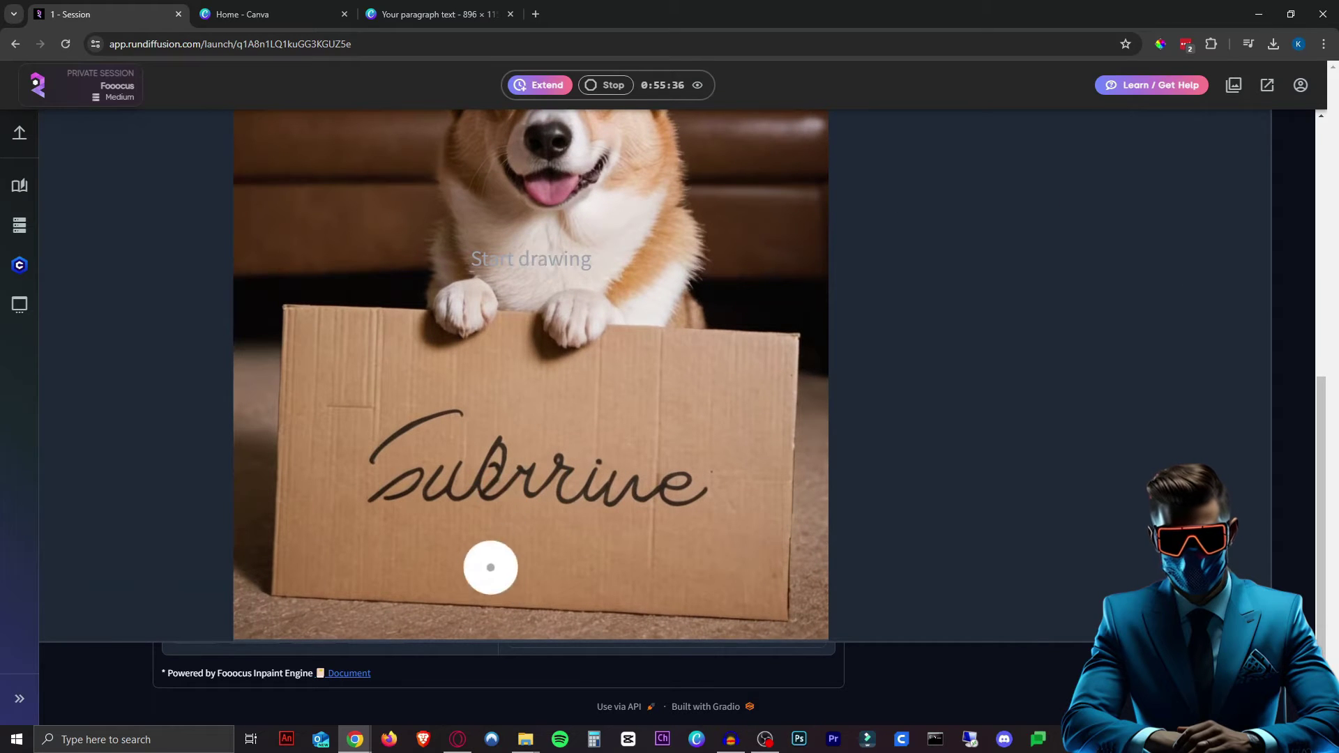
scroll(488, 554, up, 5)
mouse_move(456, 502)
mouse_down()
mouse_move(427, 448)
mouse_move(407, 463)
mouse_move(652, 469)
mouse_move(595, 479)
mouse_move(551, 447)
mouse_up()
key(r)
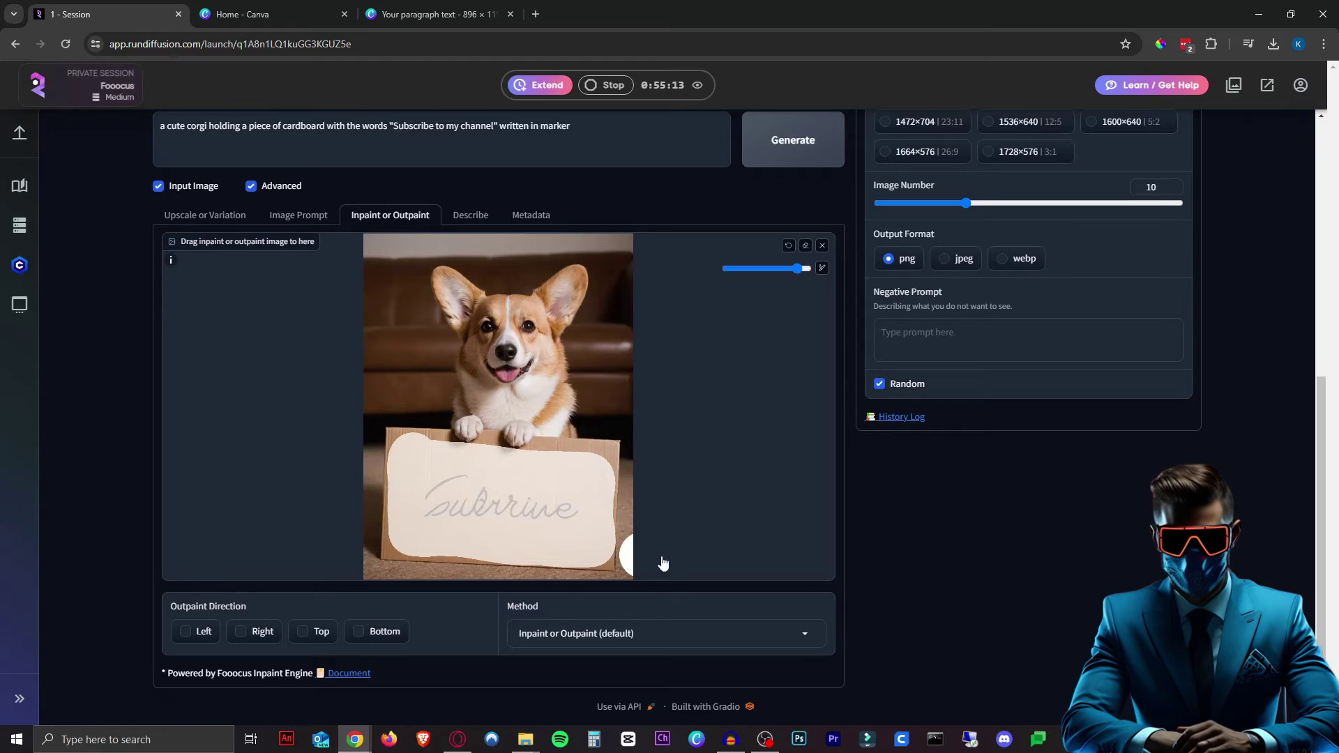
- Add the Canva-edited corgi sign as a CPDS image prompt at weight 1, with Image Number 4
click(316, 218)
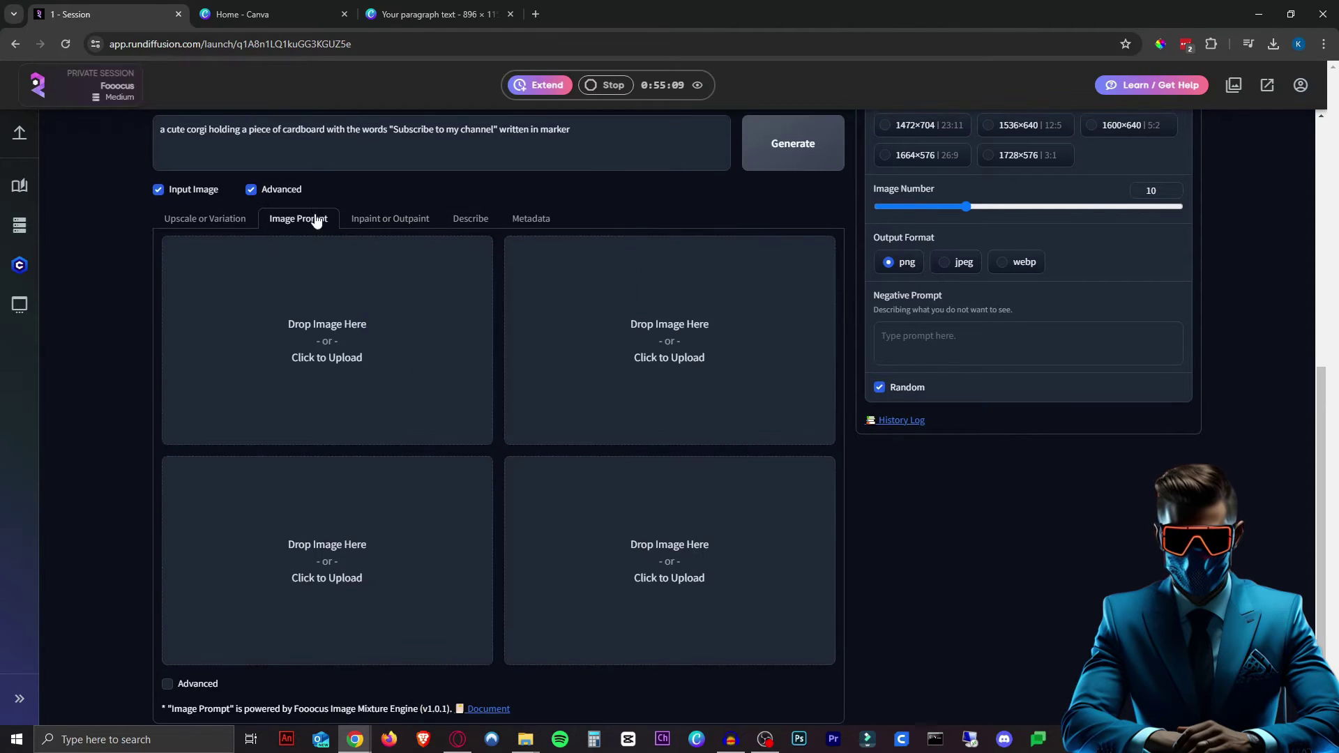
click(198, 684)
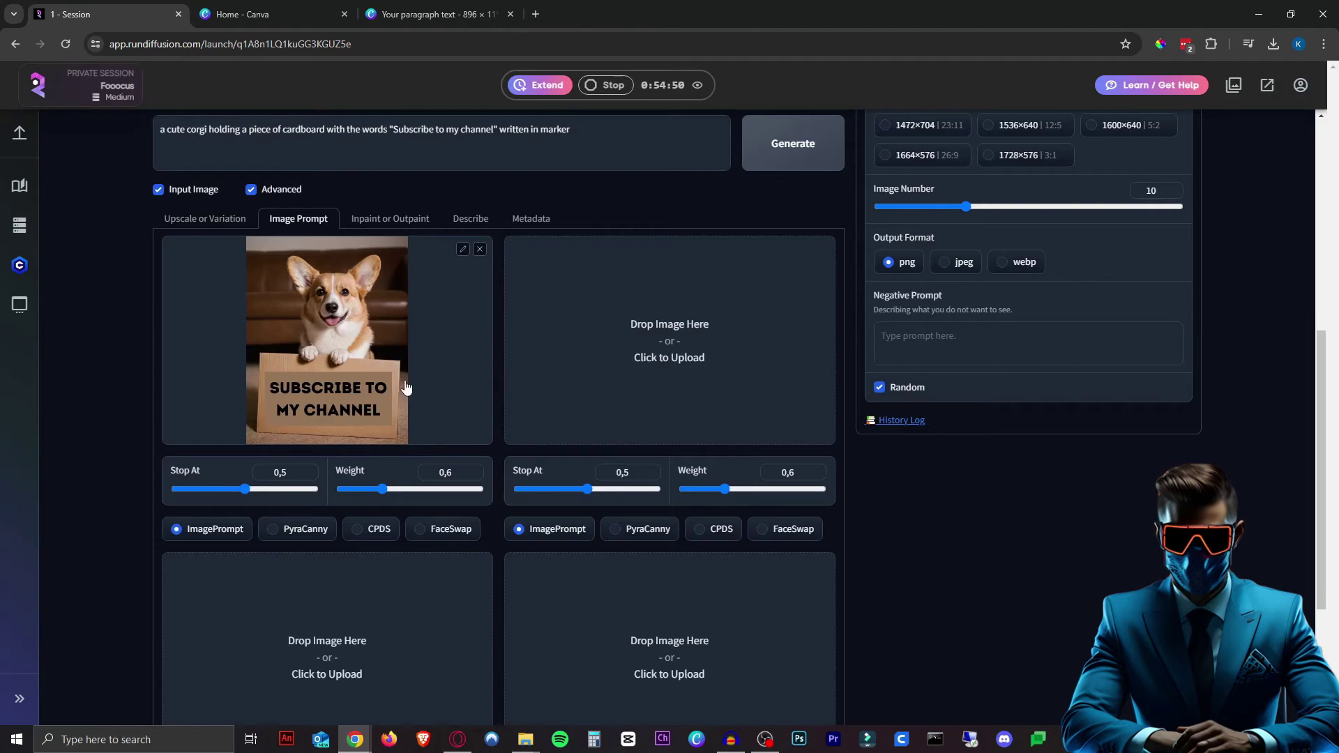
scroll(404, 389, up, 1)
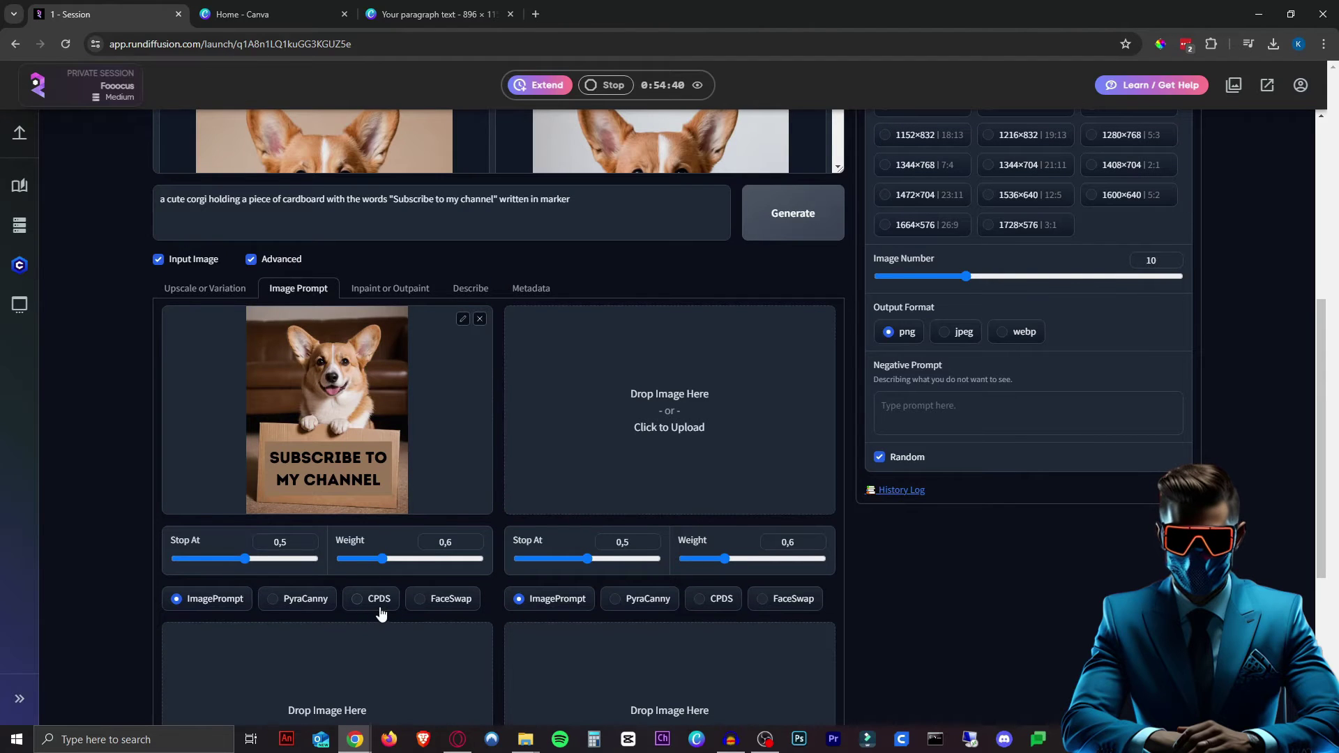
click(378, 598)
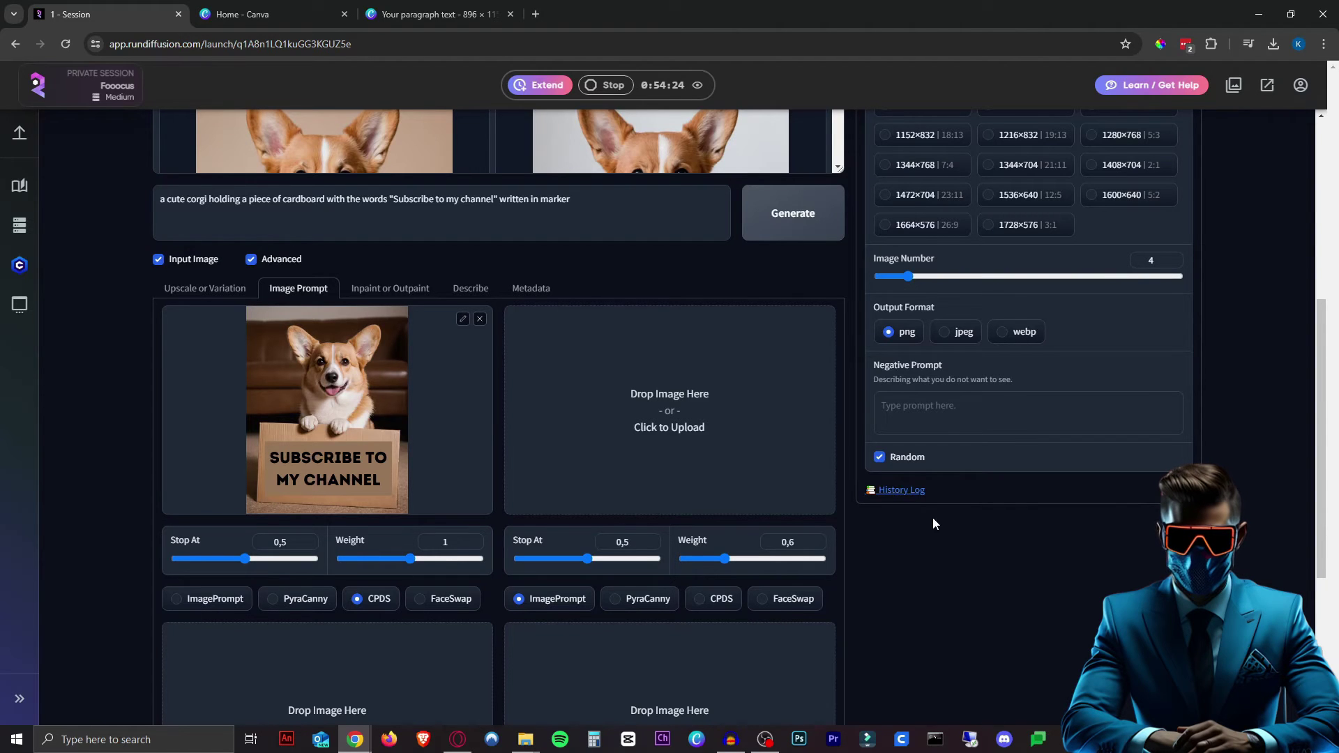
scroll(538, 536, up, 4)
scroll(616, 606, down, 3)
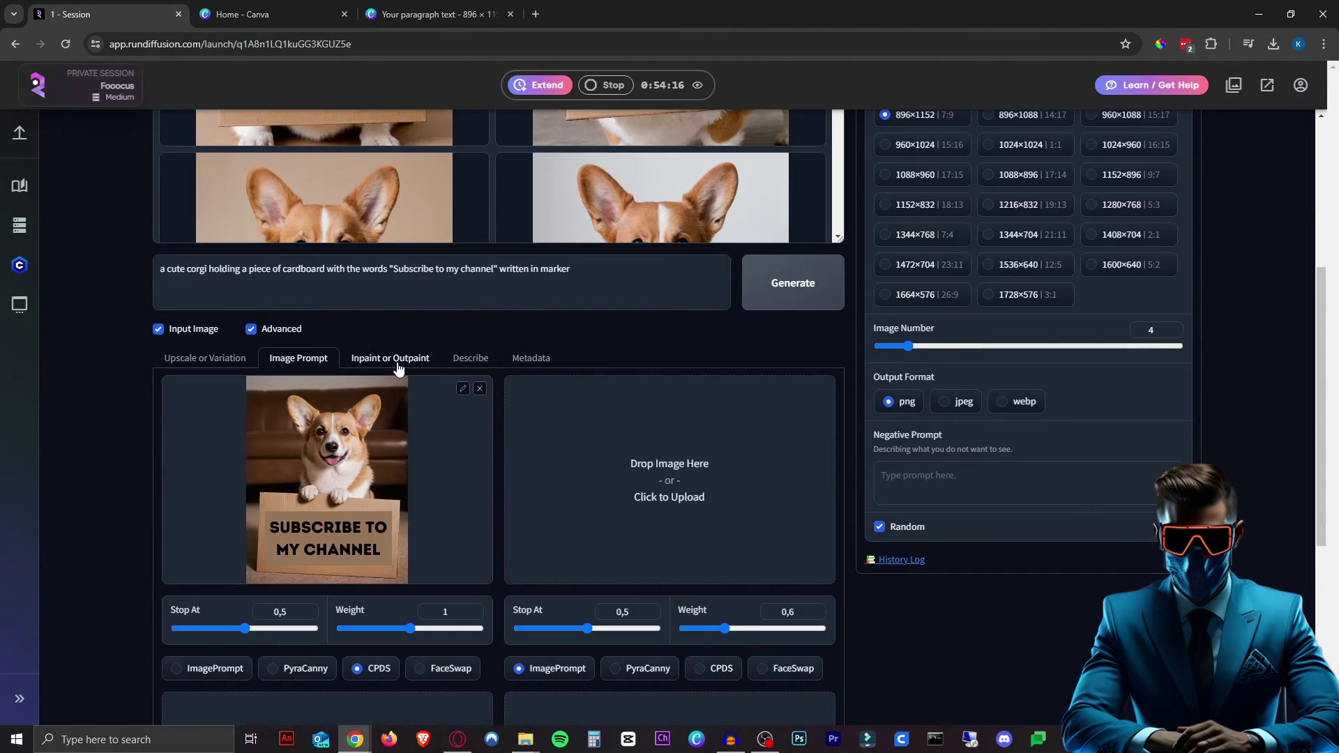
click(391, 345)
scroll(396, 335, down, 2)
click(298, 219)
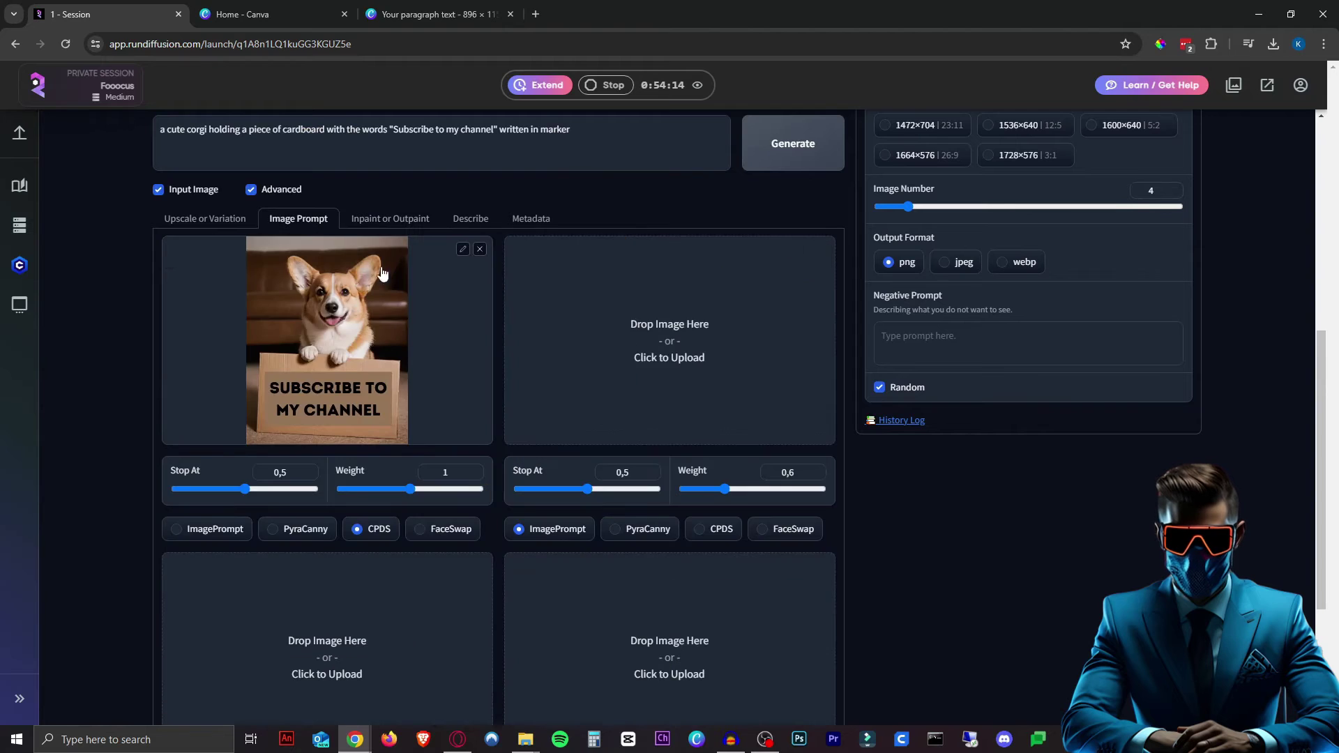
click(390, 218)
scroll(362, 397, up, 3)
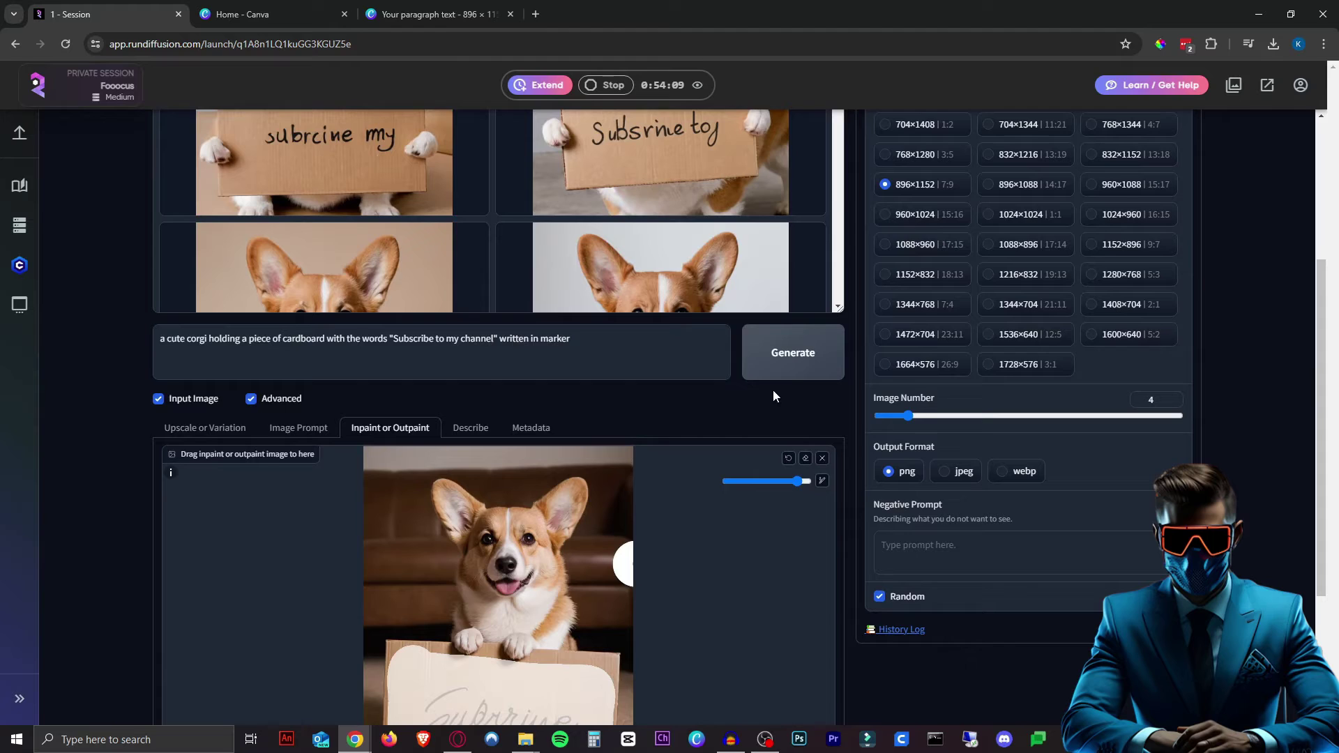
- Generate a new batch and preview the third corgi result with the corrected sign
click(795, 360)
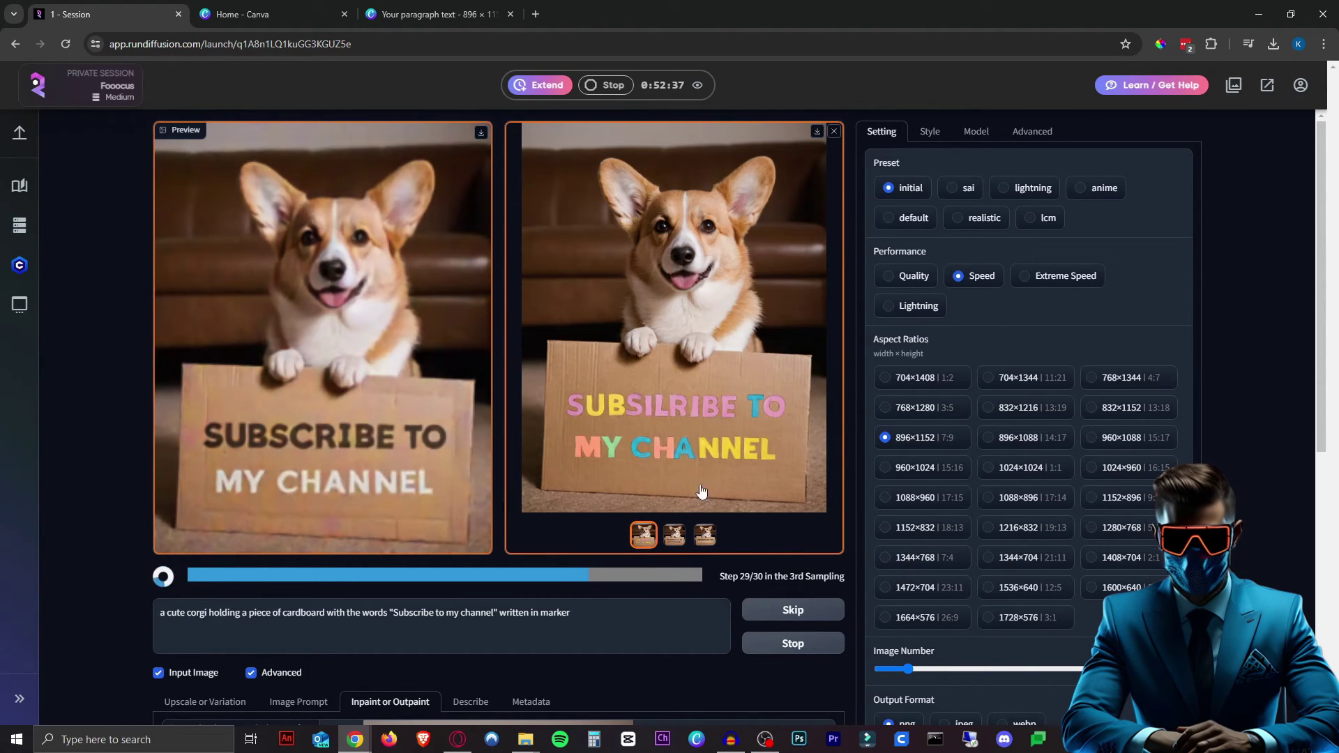
click(705, 535)
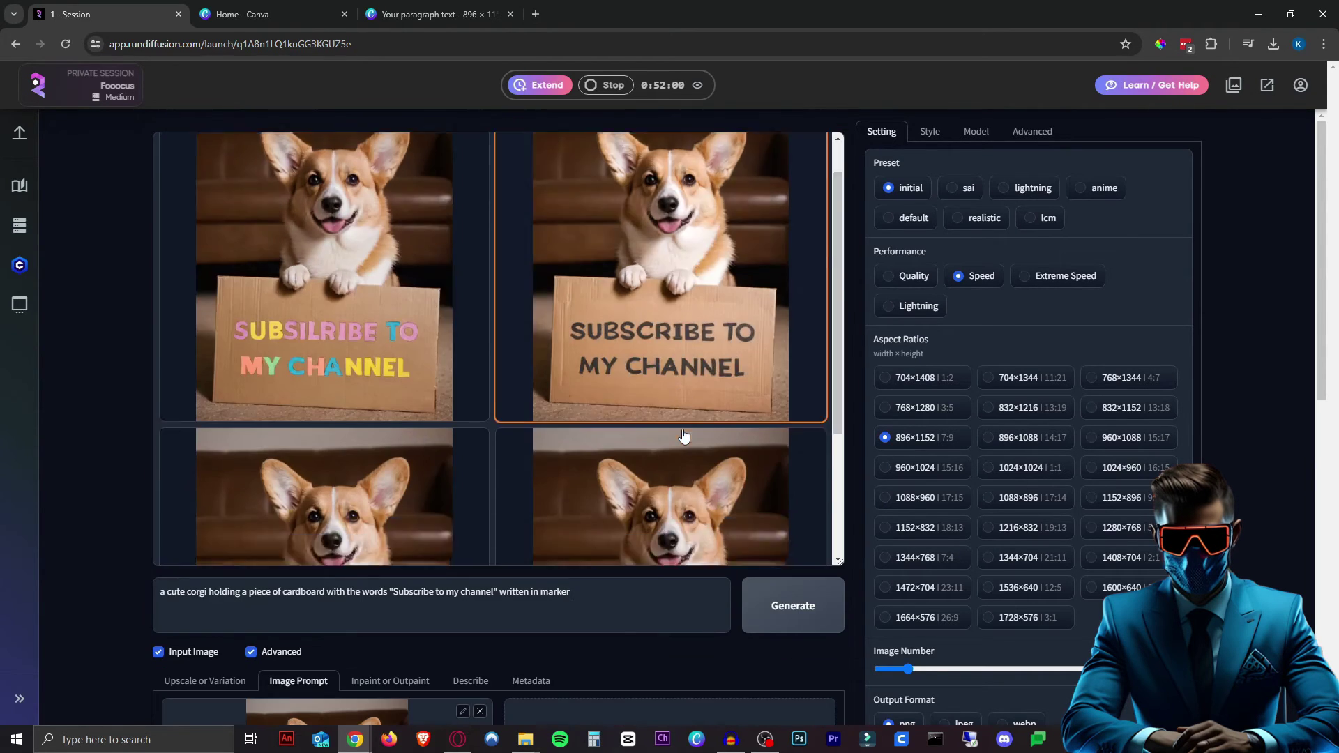
- With 'black marker' in the prompt, lower the CPDS Stop At and generate another batch
scroll(683, 436, down, 3)
scroll(868, 437, down, 1)
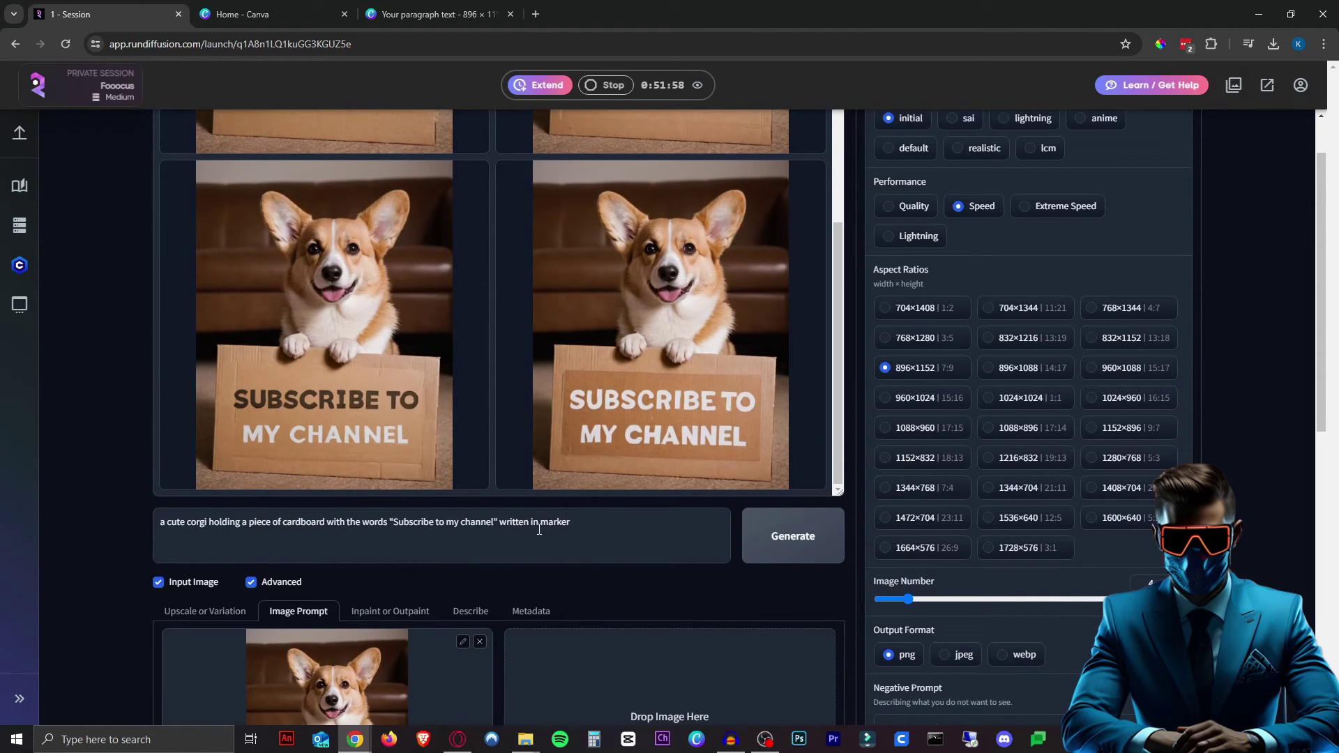
scroll(255, 543, down, 6)
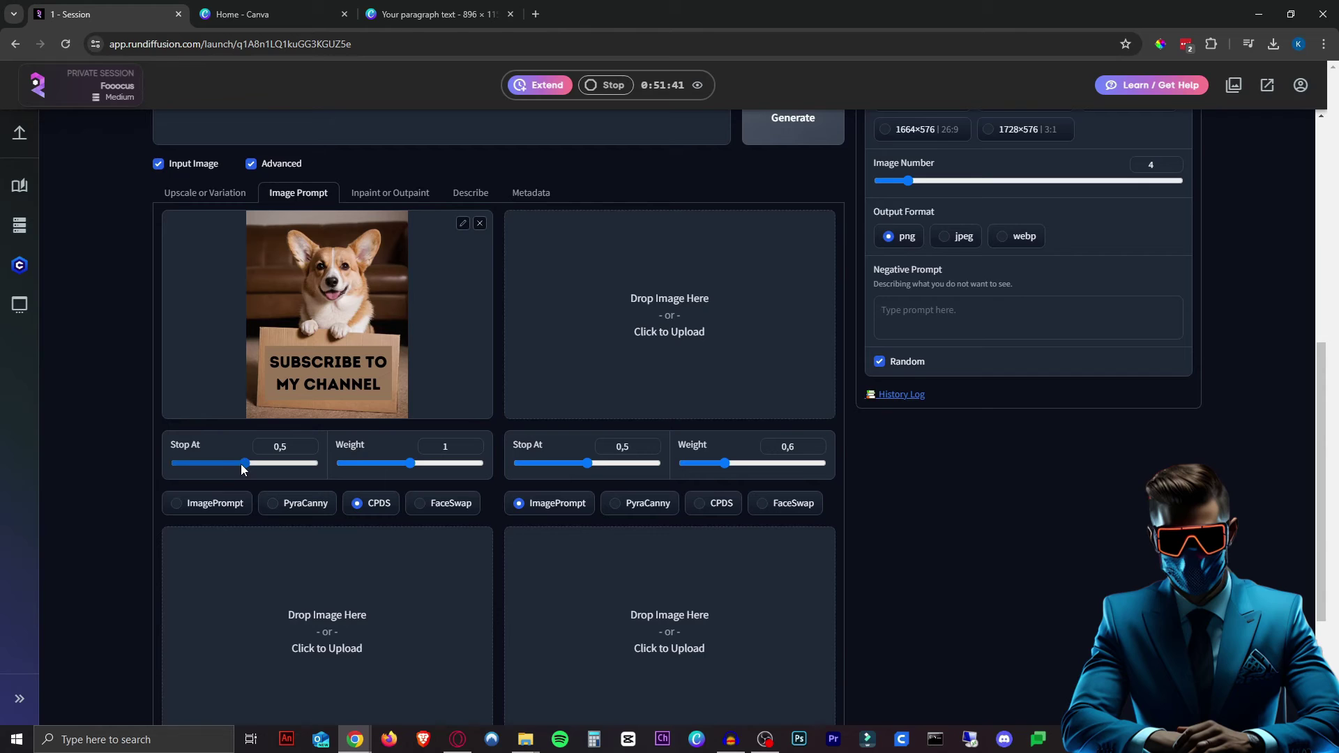
drag(241, 465, 244, 464)
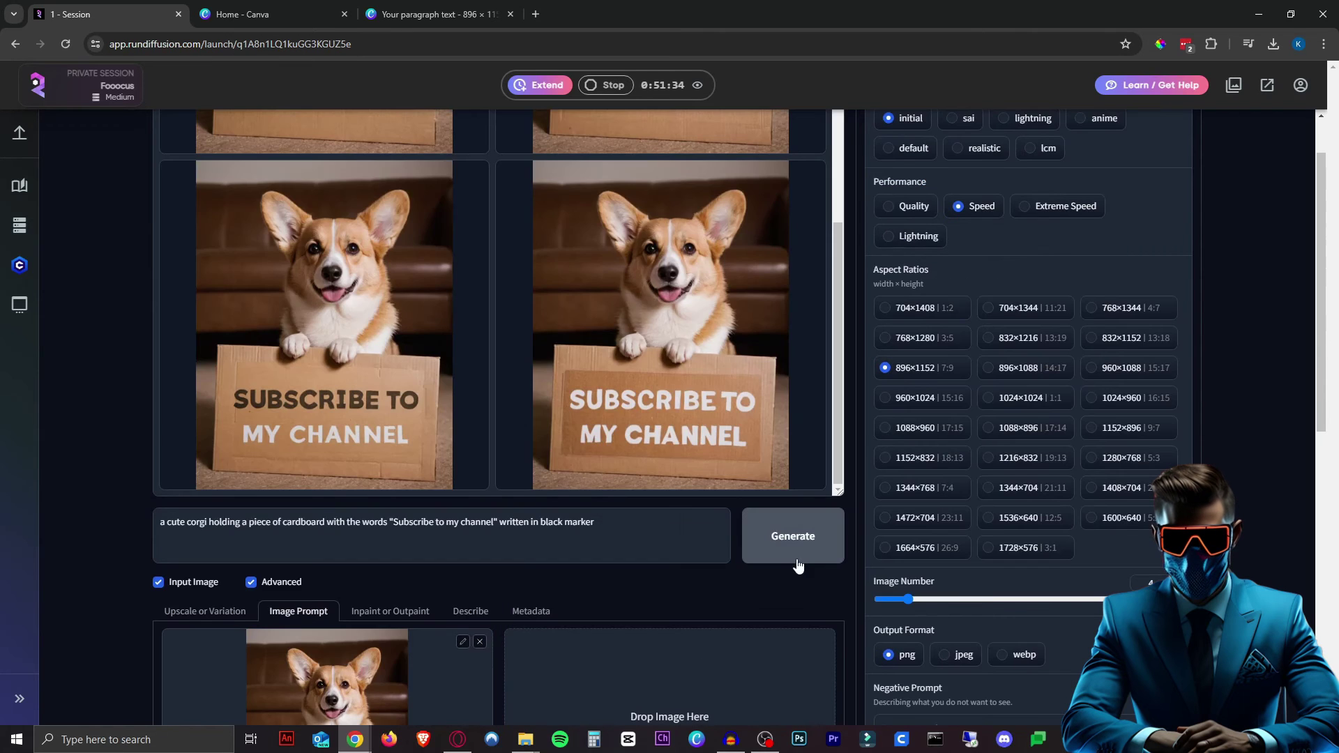
click(799, 547)
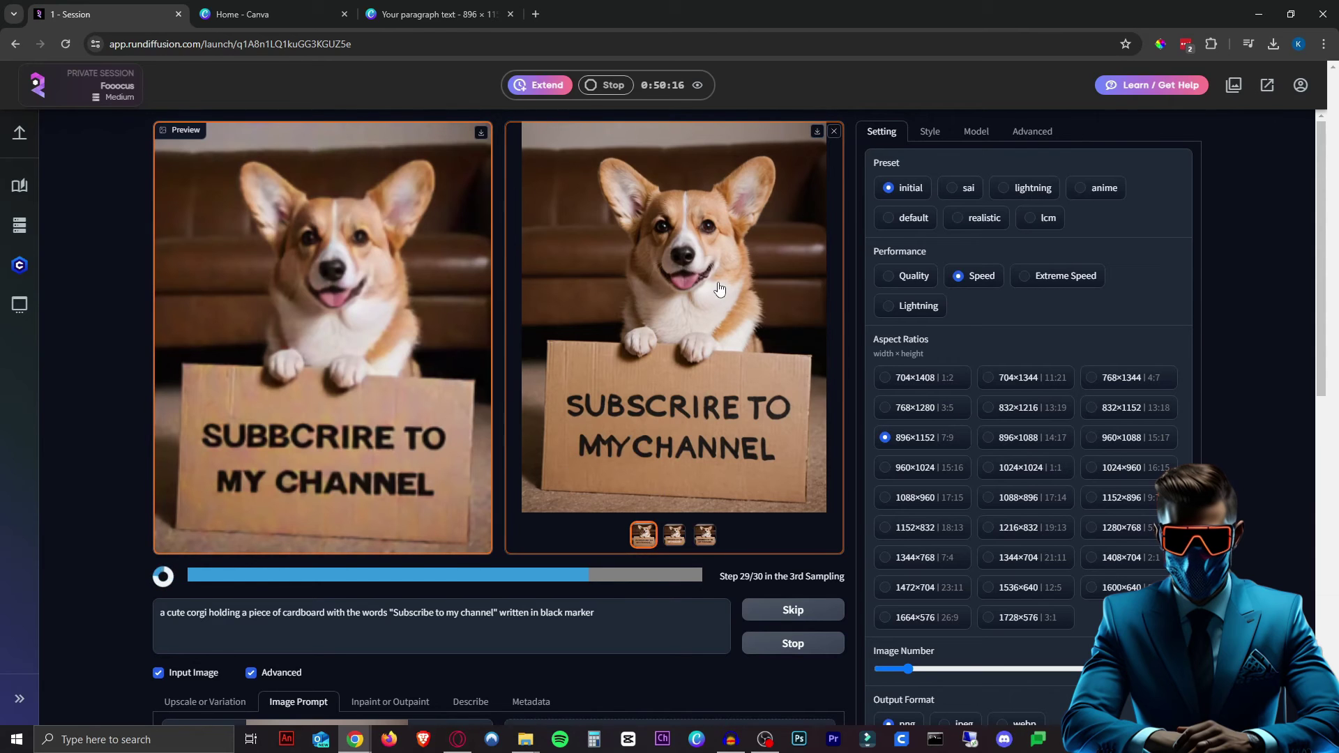
scroll(524, 566, down, 4)
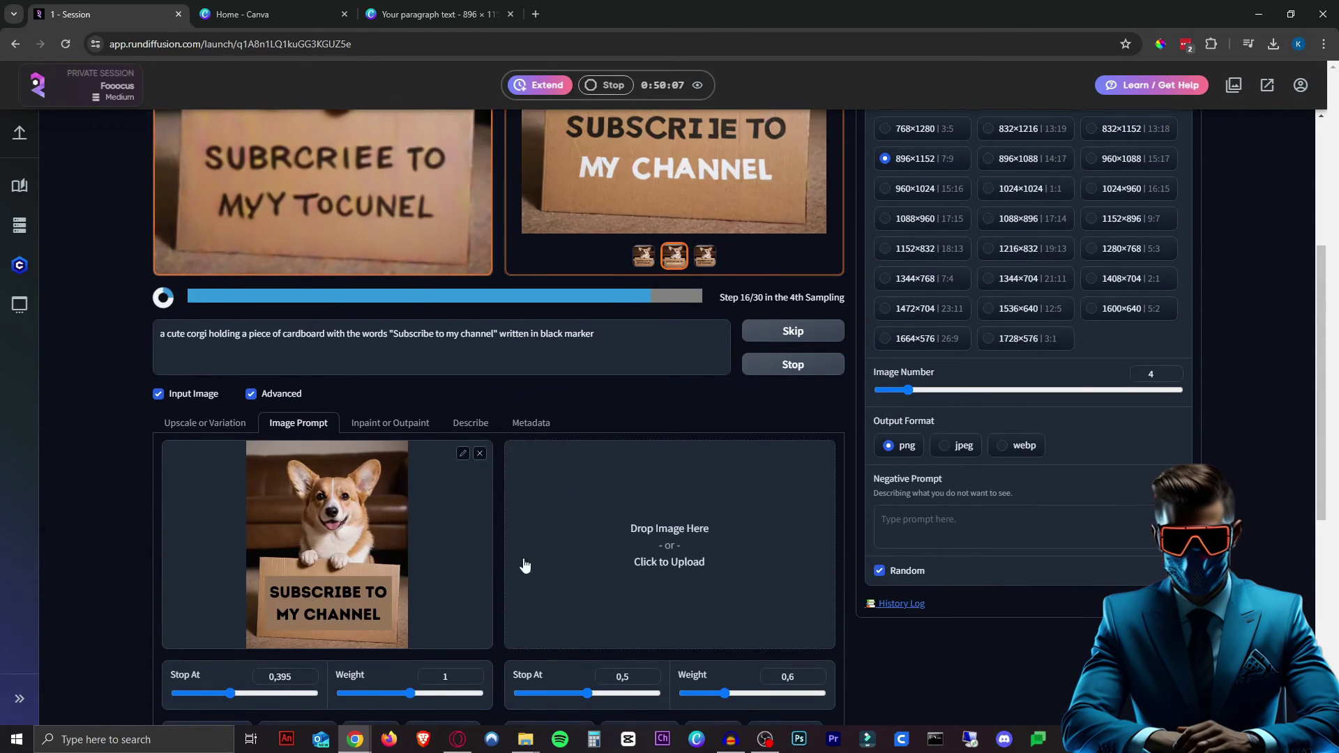
scroll(524, 566, up, 4)
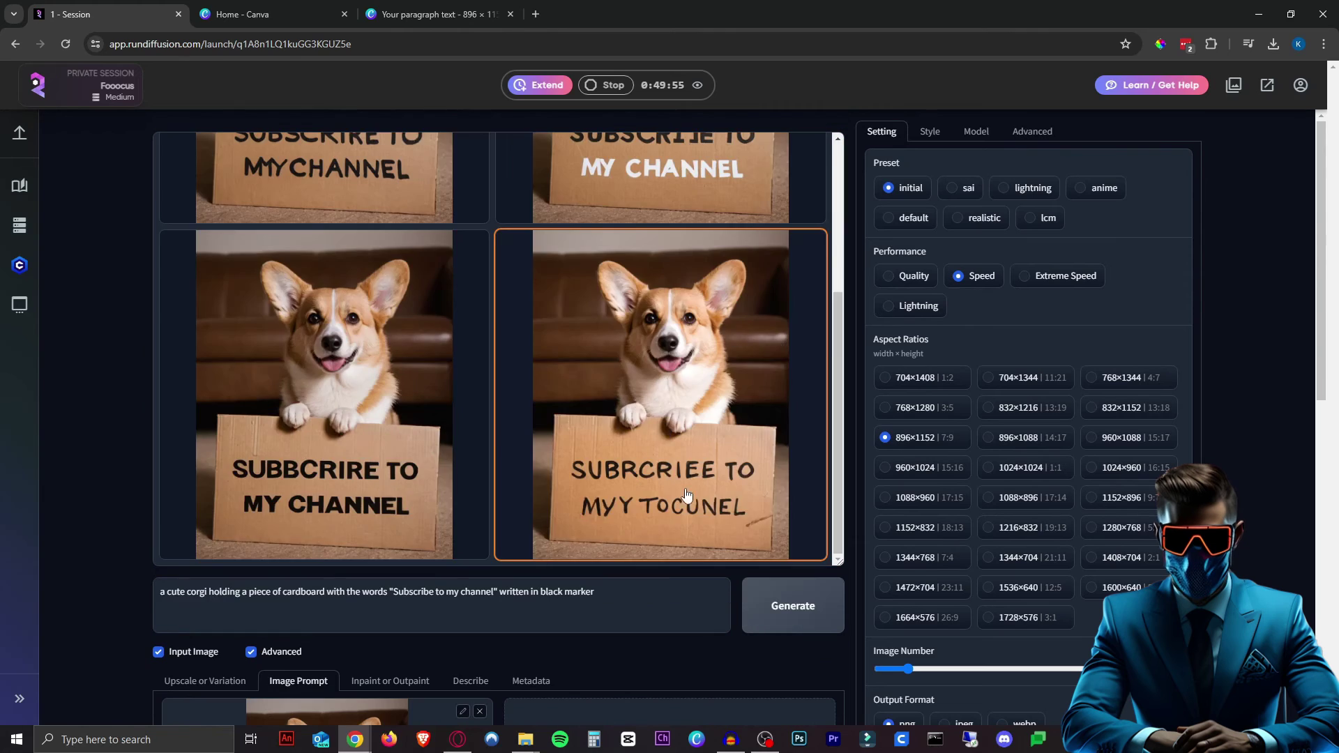
scroll(447, 447, up, 3)
scroll(447, 447, down, 4)
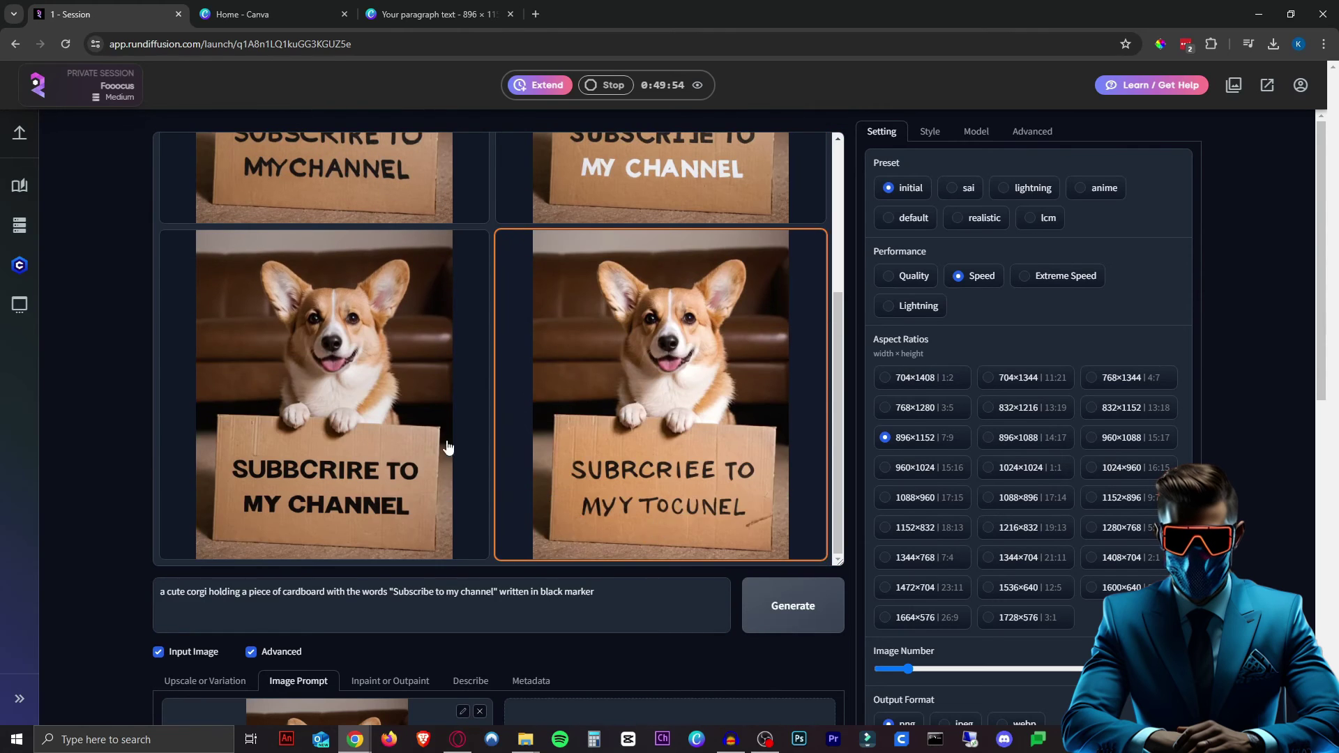
scroll(447, 447, down, 5)
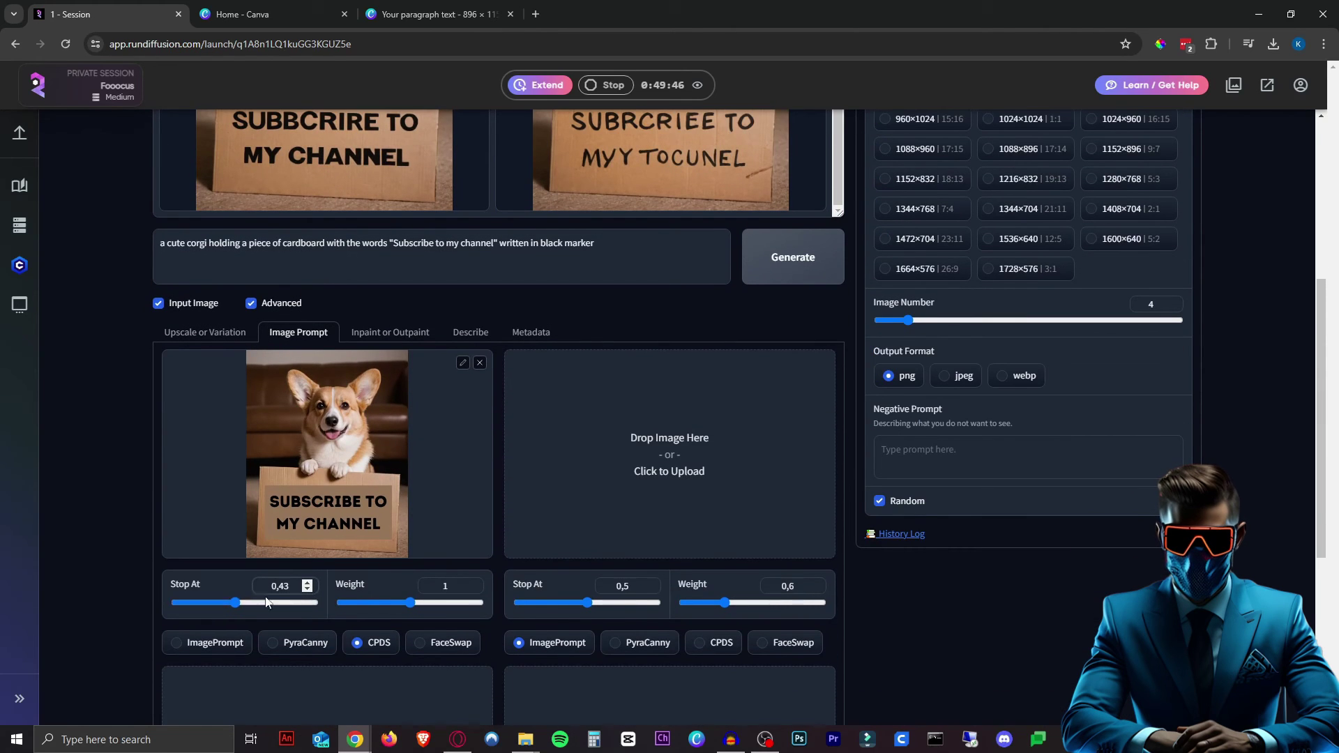
- Regenerate with Stop At 0.43, comparing against the Canva reference design while it runs
scroll(871, 462, up, 5)
click(795, 609)
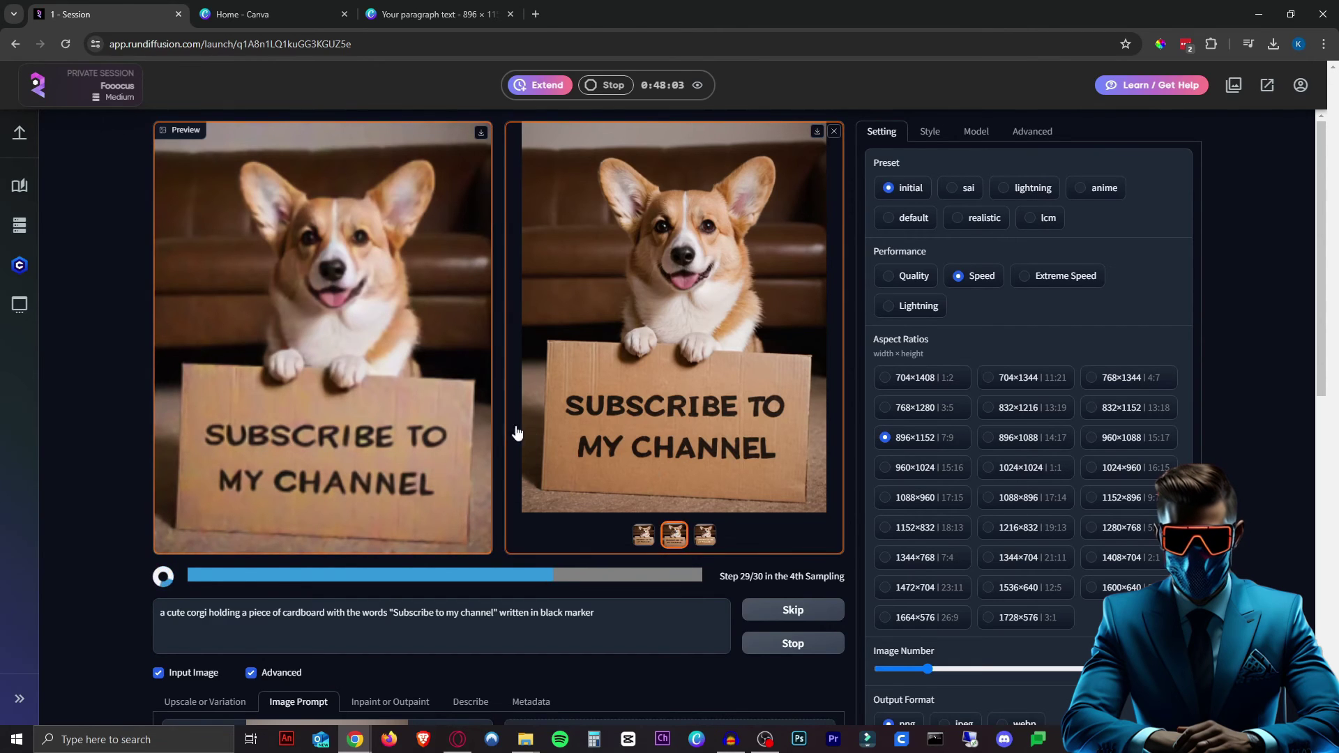
click(423, 7)
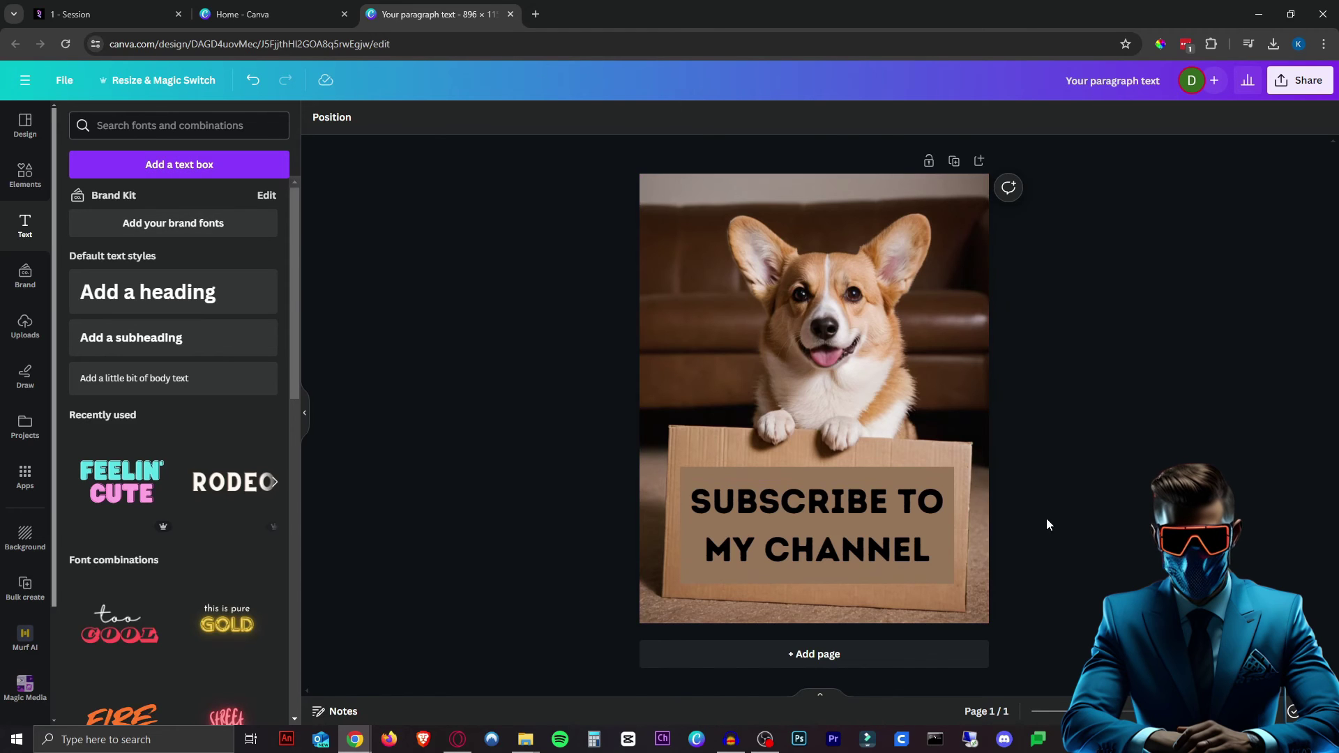
key(ctrl+1)
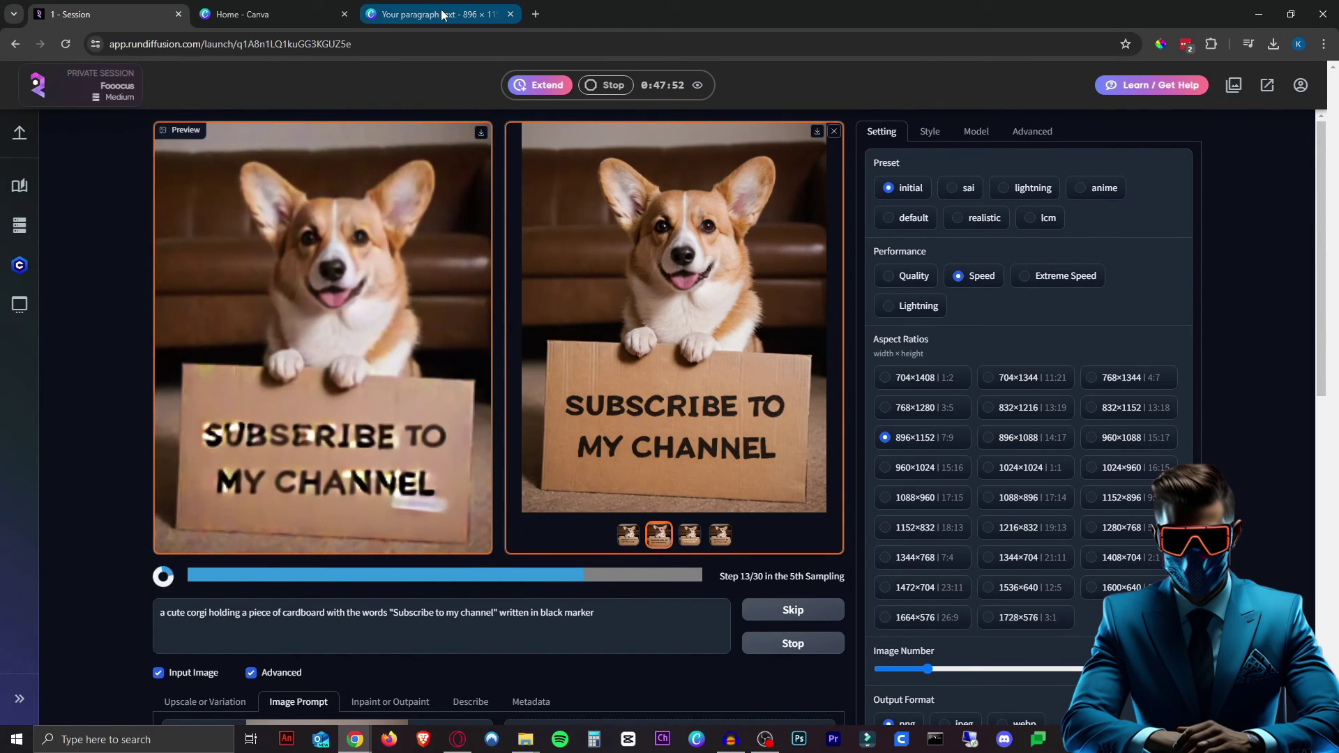
- Open a finished corgi image full-size in its own tab and zoom in to check the SUBSCRIBE TO MY CHANNEL lettering
click(817, 131)
click(921, 509)
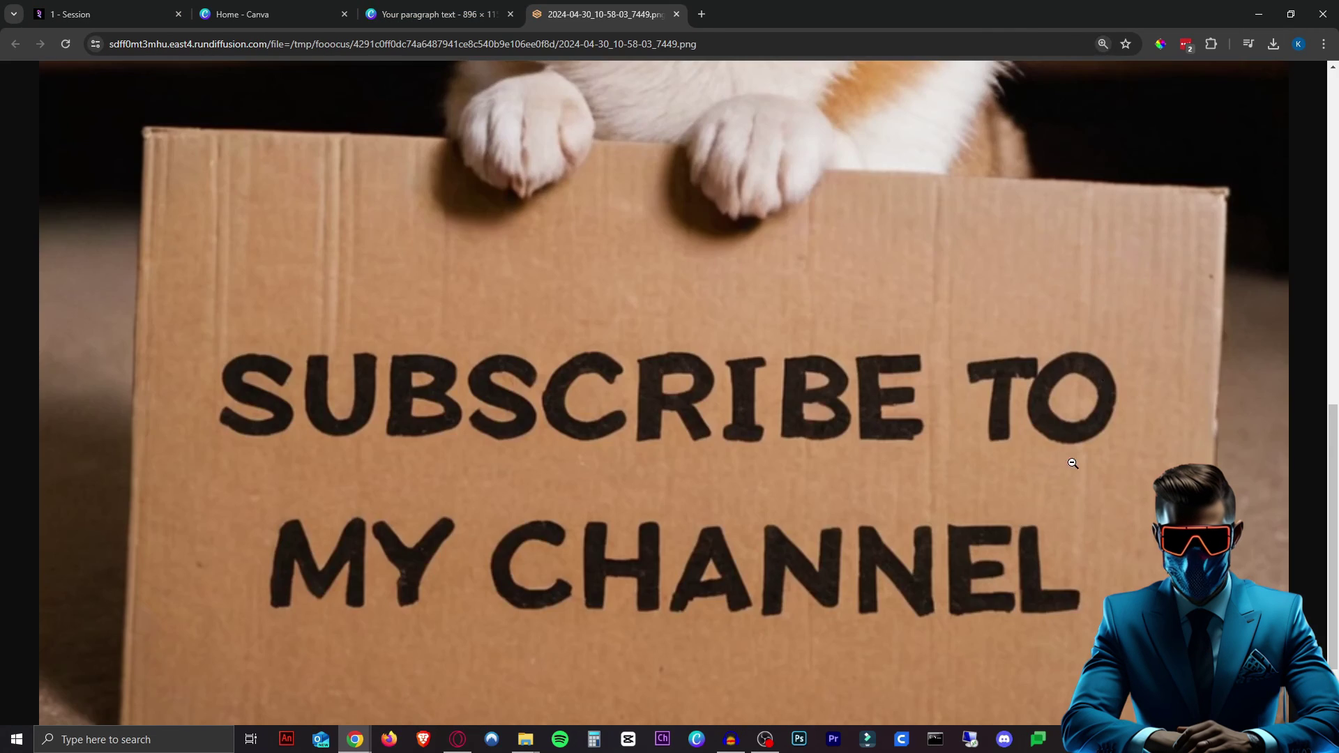
click(912, 424)
ctrl+scroll(933, 320, up, 2)
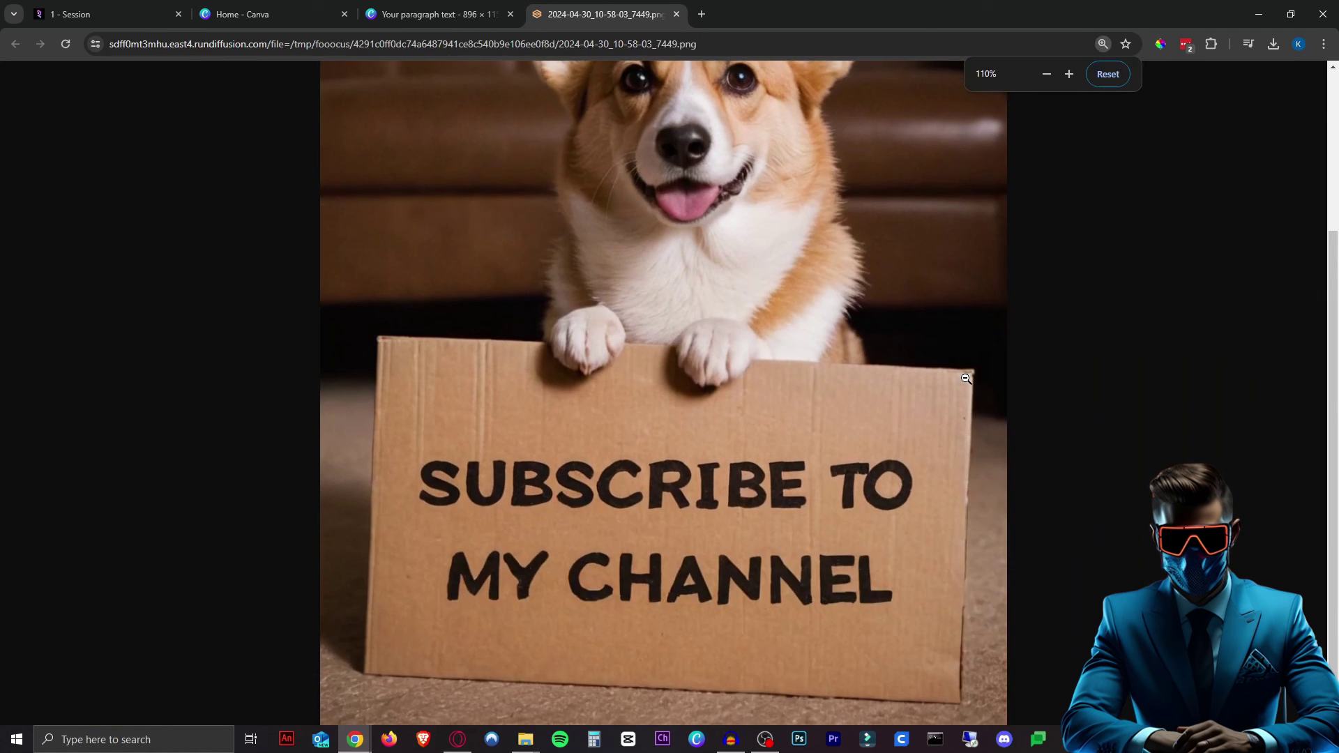
click(782, 568)
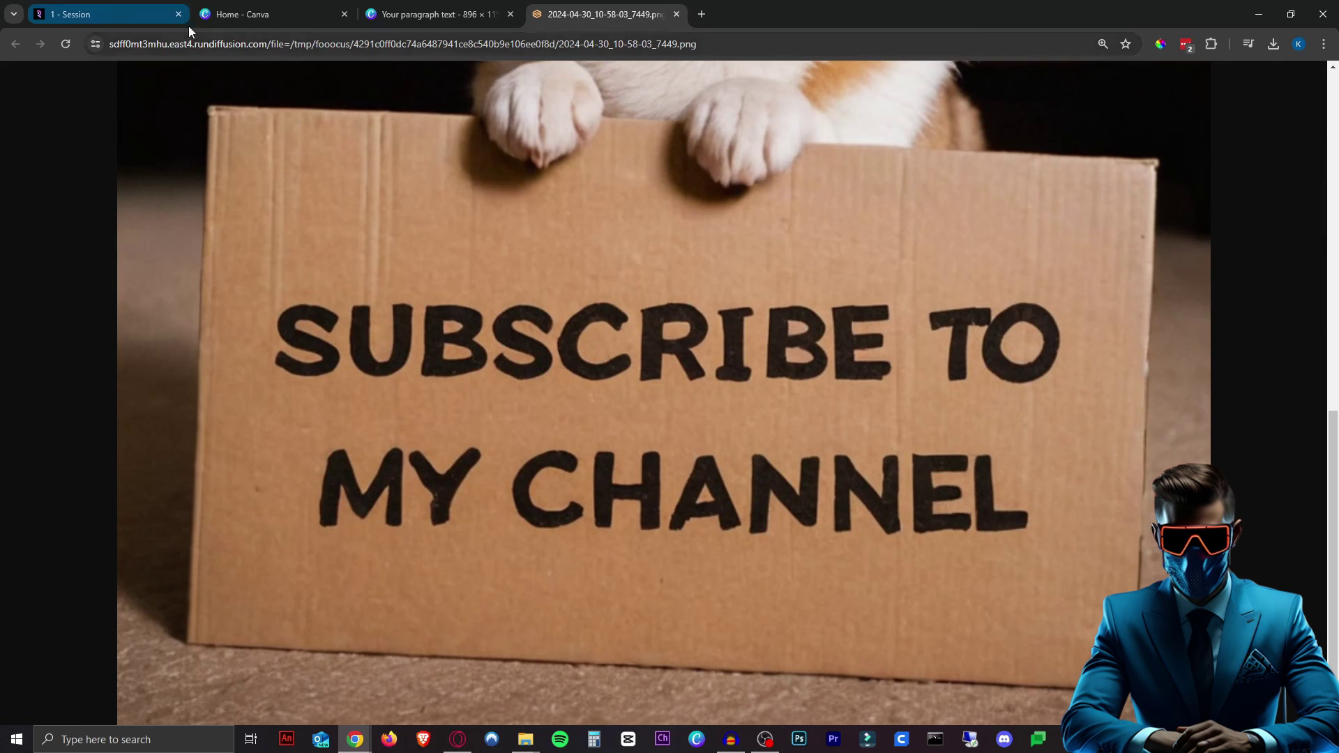
click(386, 423)
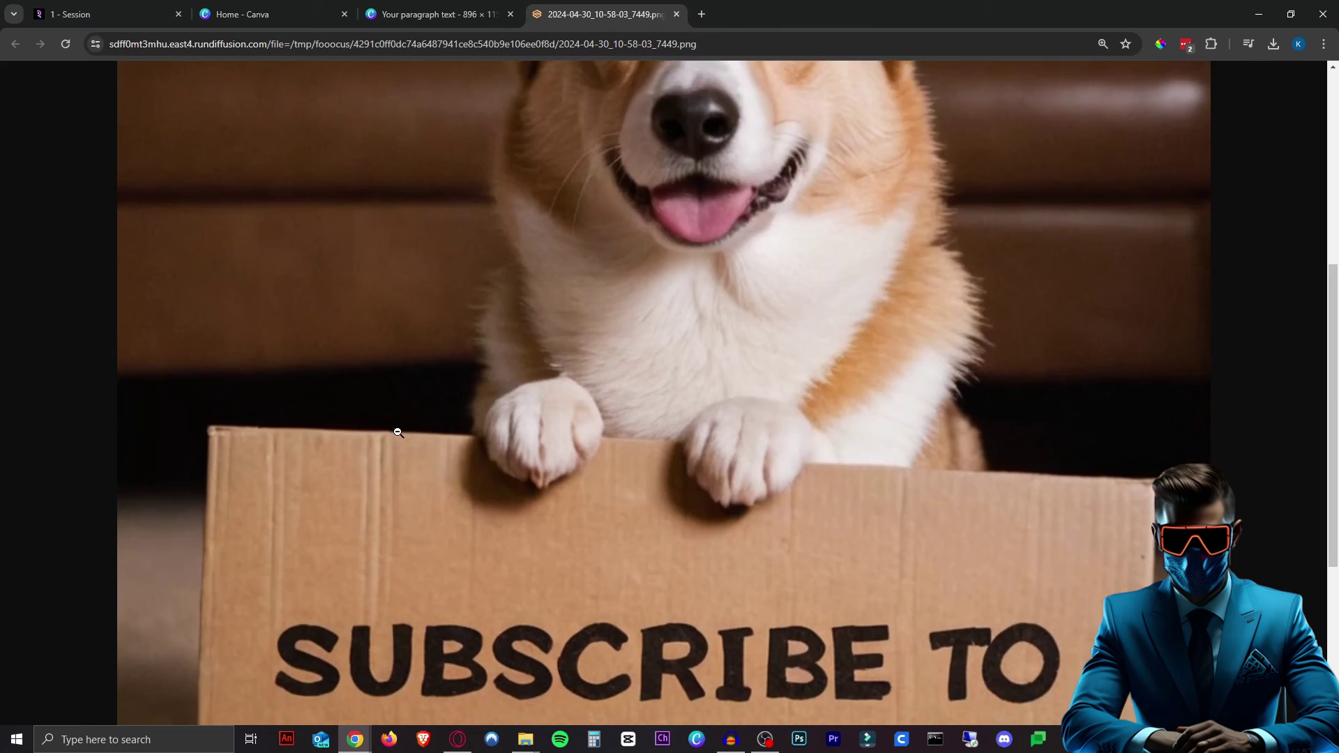